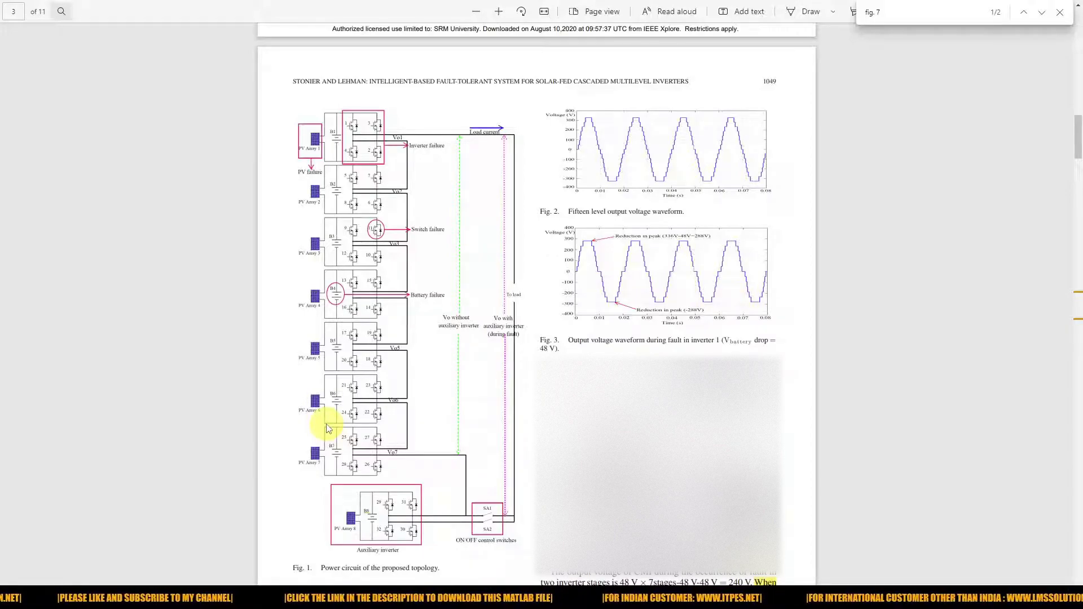
Tick each of the seven cascaded inverter stages in the Fig. 1 power circuit with the pen and clear the marks.
key(F11)
key(F12)
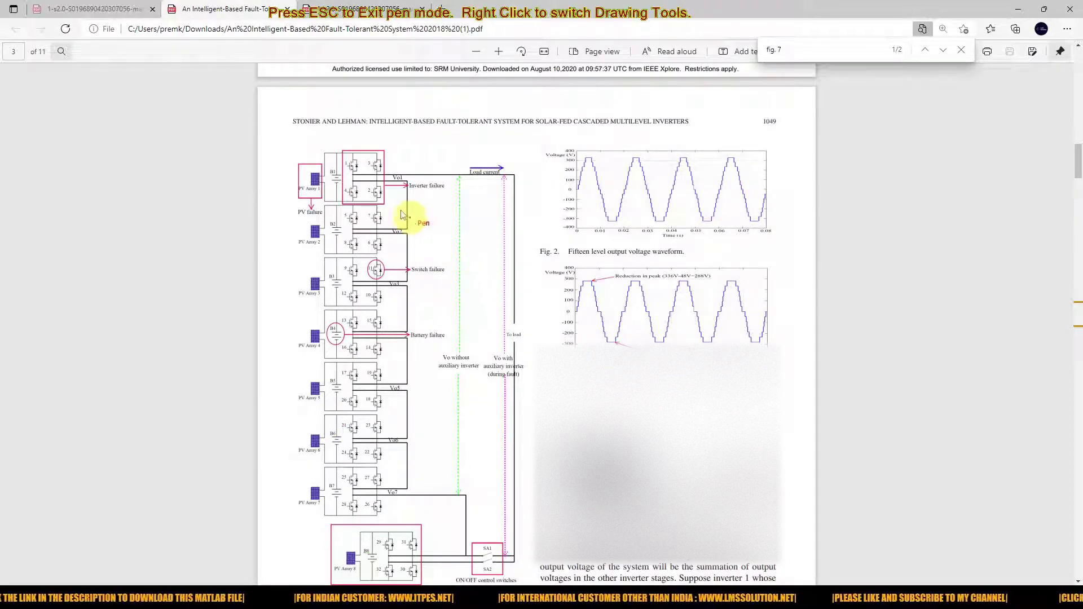
drag(357, 184, 375, 182)
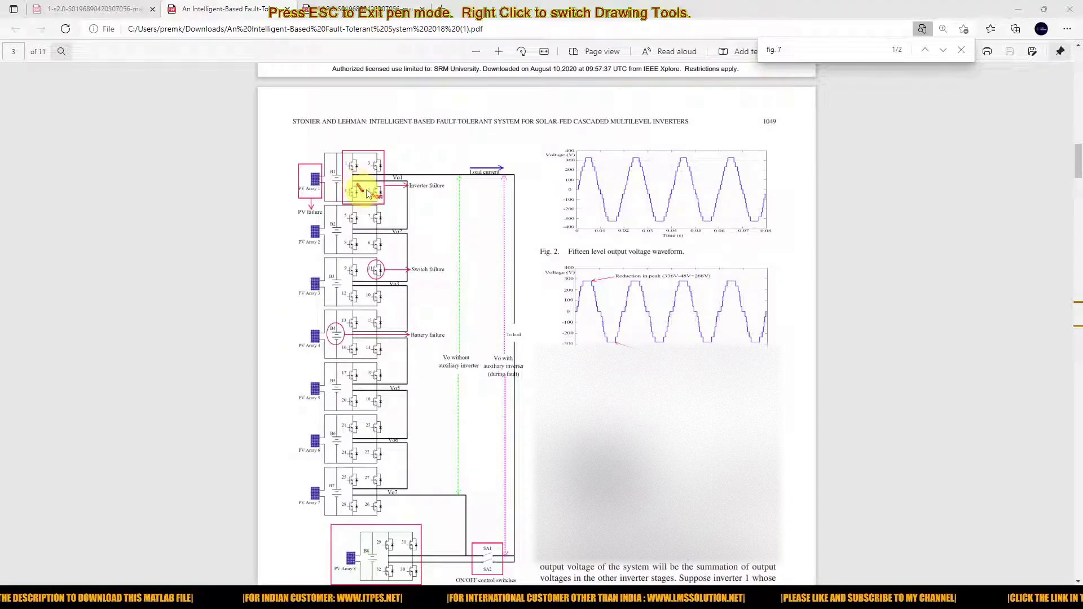
drag(363, 227, 376, 232)
drag(361, 284, 373, 282)
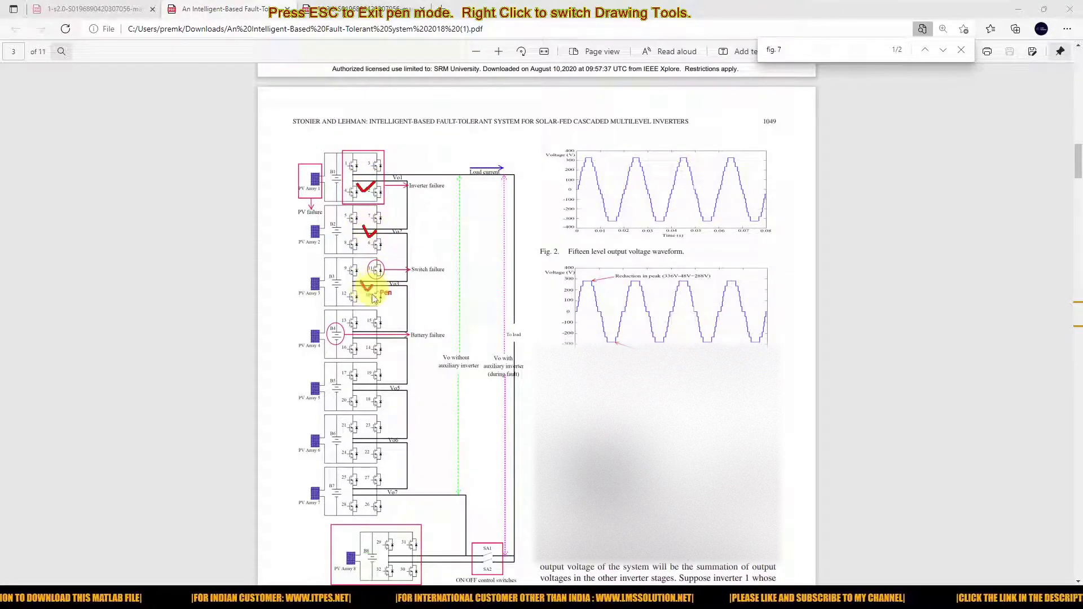
drag(362, 330, 377, 328)
drag(357, 376, 381, 386)
drag(362, 429, 385, 434)
drag(362, 479, 385, 480)
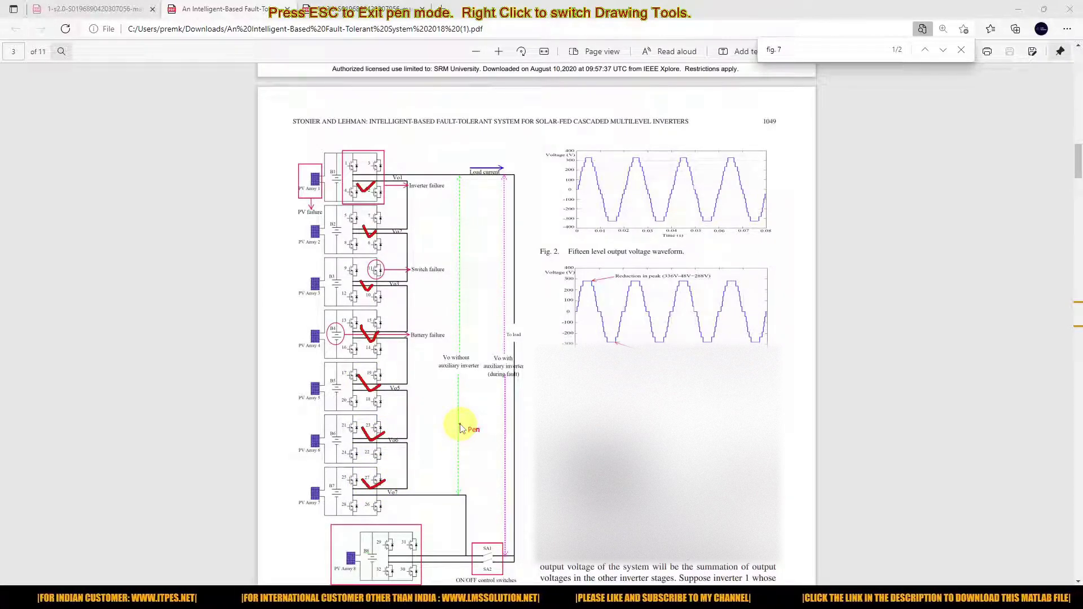
key(Escape)
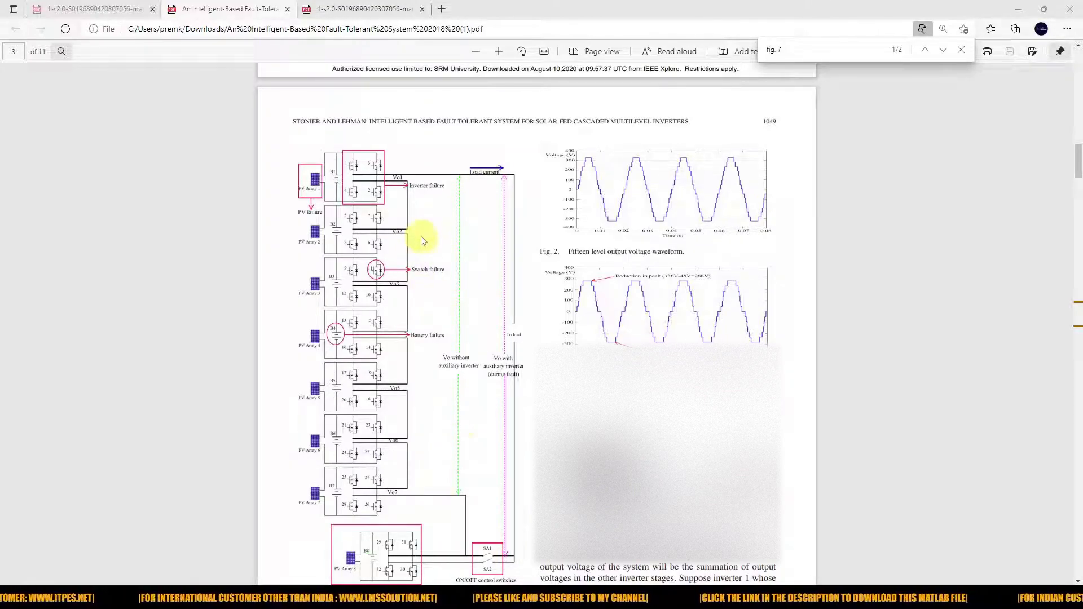
Underline the inverter failure, switch failure and battery failure labels in Fig. 1 with the pen.
key(ctrl+1)
drag(408, 194, 441, 194)
drag(412, 278, 444, 277)
drag(410, 343, 448, 344)
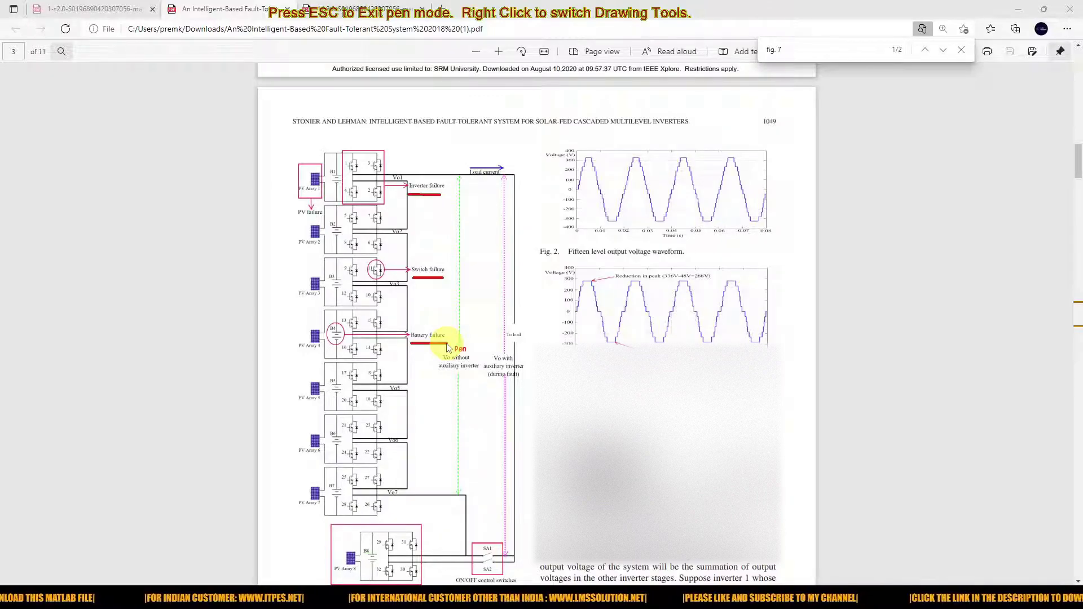
Tick the auxiliary inverter in Fig. 1 and circle the first reduced positive and negative peaks in the Fig. 3 waveform.
drag(392, 556, 430, 543)
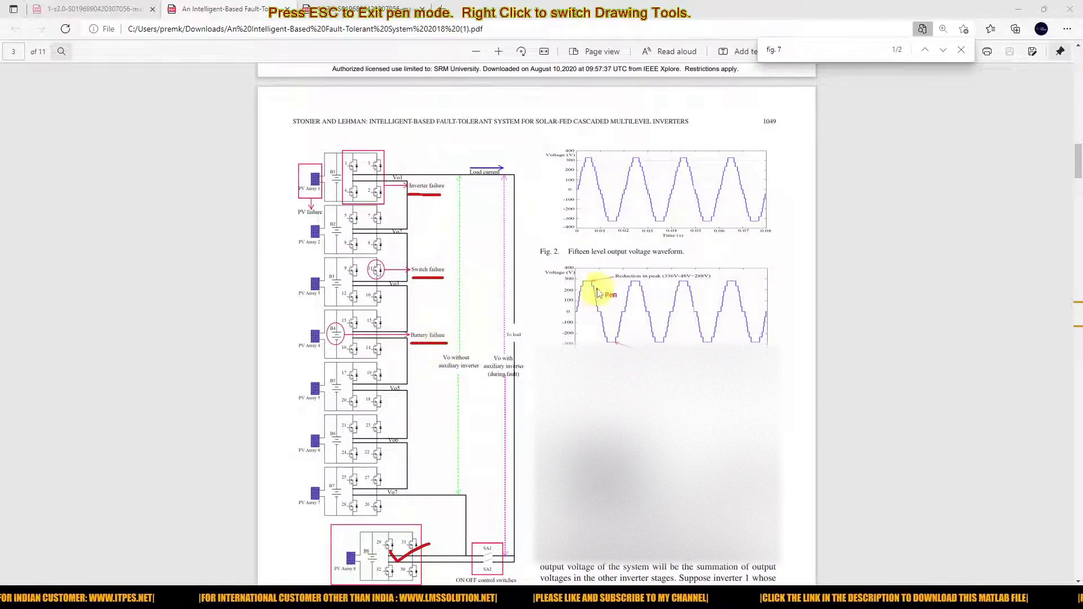
mouse_move(596, 278)
mouse_down()
mouse_move(578, 282)
mouse_move(583, 293)
mouse_move(599, 277)
mouse_up()
mouse_move(619, 332)
mouse_down()
mouse_move(597, 340)
mouse_move(623, 343)
mouse_move(610, 341)
mouse_up()
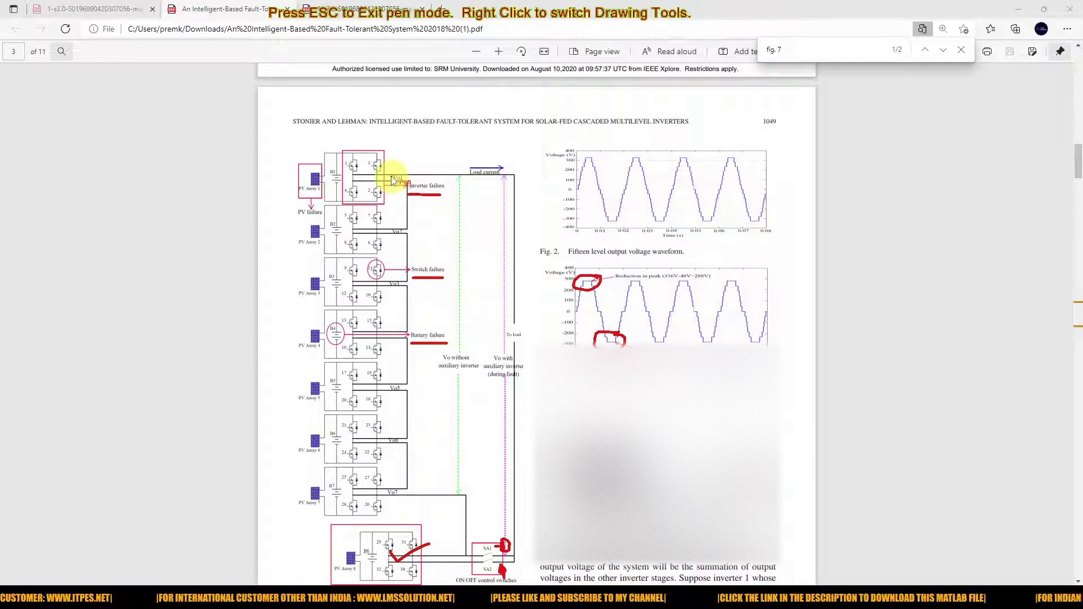
Tick the Vo1, Vo2, Vo3, Vo5, Vo6 and Vo7 stage outputs and draw a double-headed arrow along the total output voltage with auxiliary inverter.
drag(391, 178, 404, 174)
drag(394, 231, 405, 228)
drag(392, 286, 405, 283)
drag(397, 390, 413, 388)
drag(393, 445, 417, 438)
drag(391, 492, 416, 490)
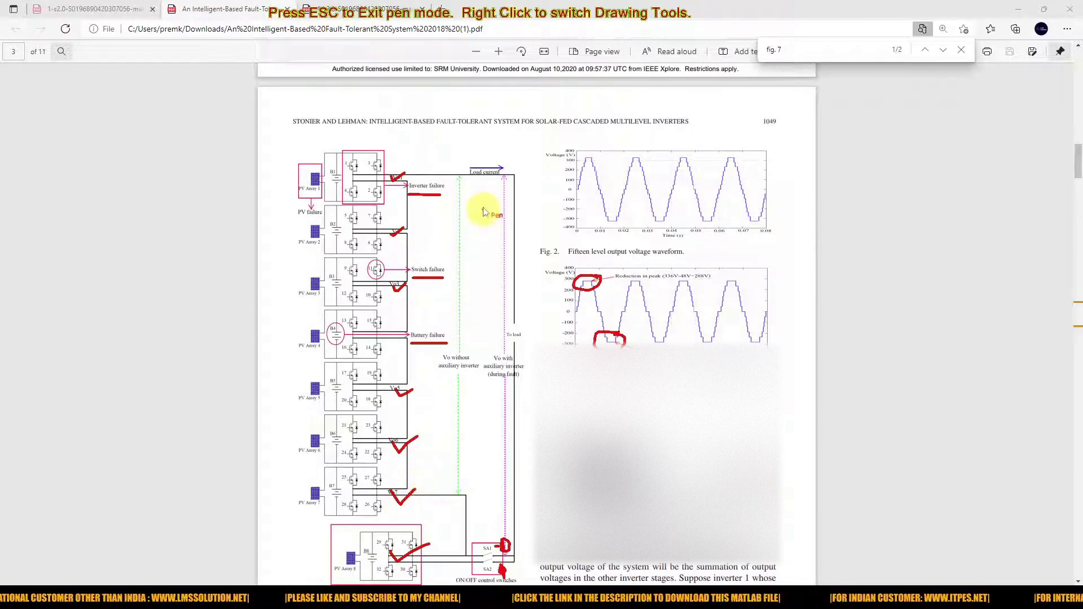
mouse_move(487, 179)
mouse_down()
mouse_move(496, 513)
mouse_move(500, 487)
mouse_up()
mouse_move(479, 193)
mouse_down()
mouse_move(486, 182)
mouse_move(496, 192)
mouse_up()
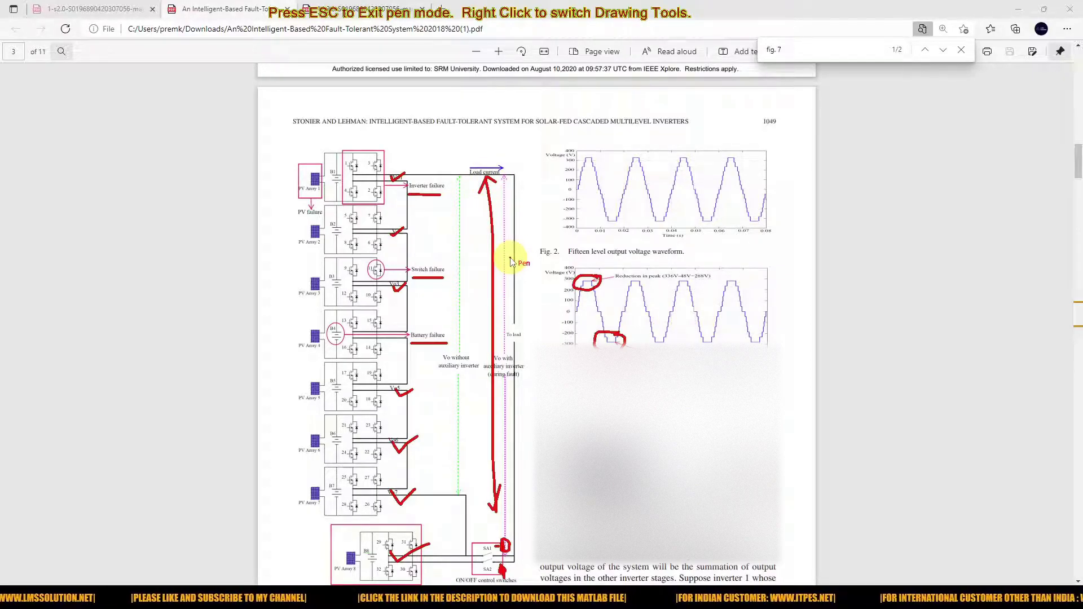
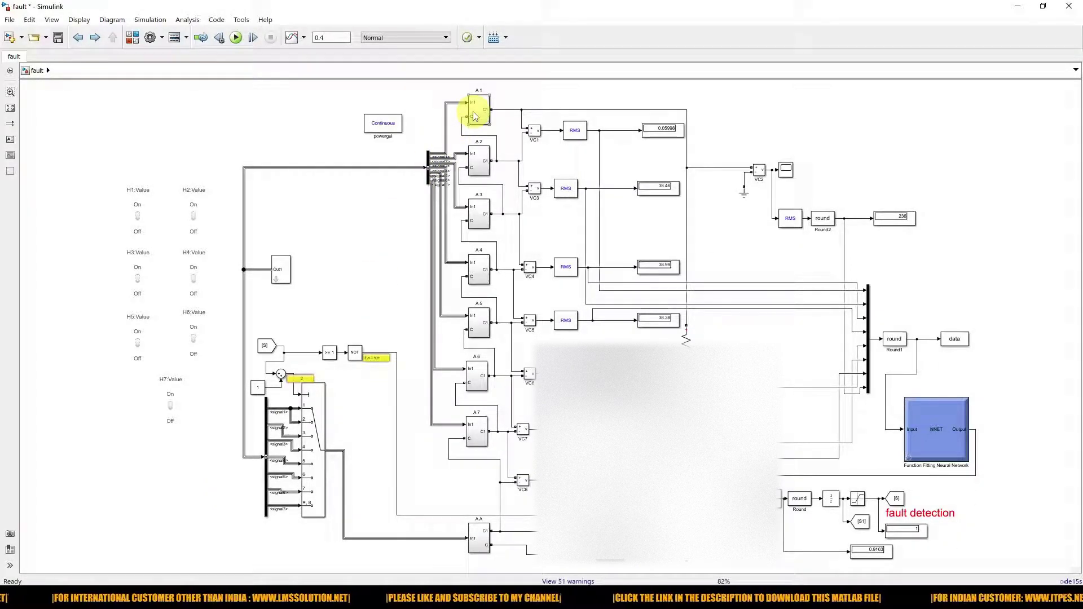
In the Simulink fault model, tick the inverter subsystems A 1 to A 7 with the pen and clear the marks.
key(F9)
drag(476, 114, 489, 114)
drag(476, 164, 491, 165)
drag(477, 213, 496, 211)
drag(478, 272, 492, 274)
drag(478, 328, 493, 328)
drag(471, 379, 486, 376)
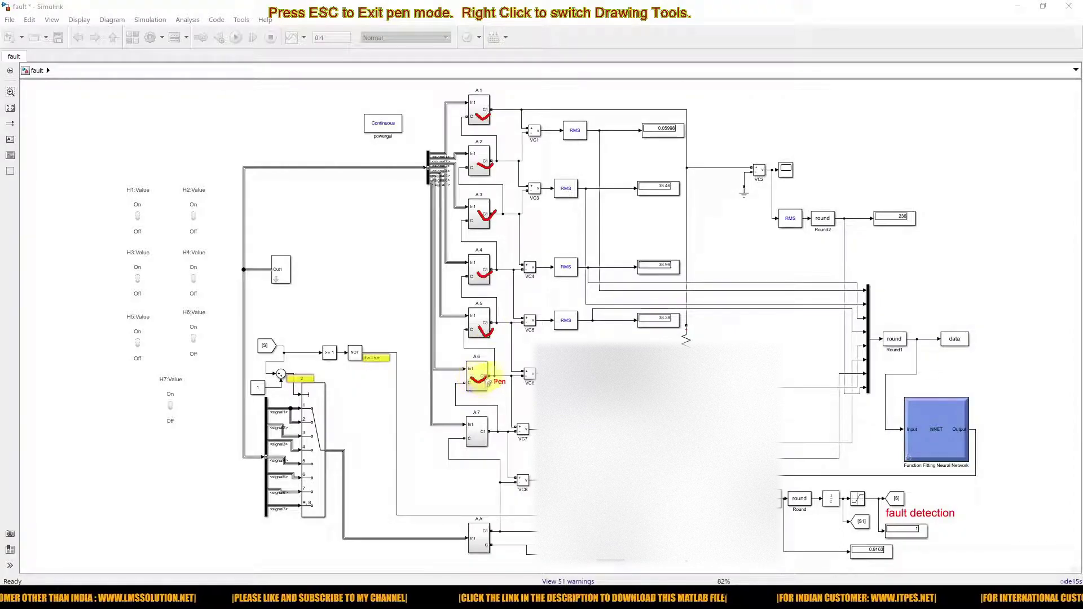
drag(485, 436, 486, 431)
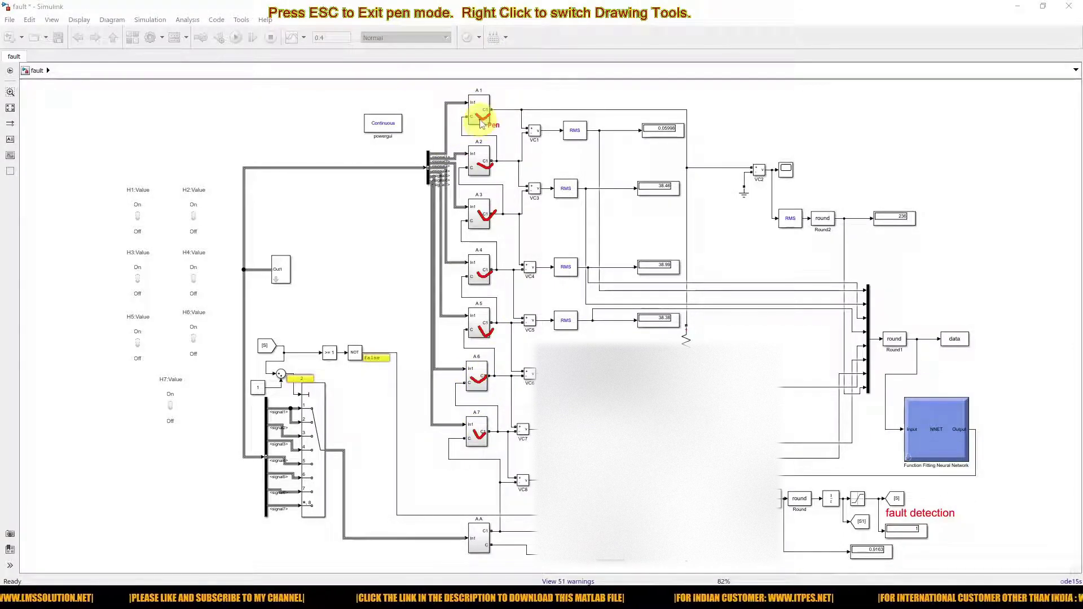
key(Escape)
Inspect the circuit inside subsystem A 1, return to the top-level model and point out the H1 value switch.
double_click(479, 104)
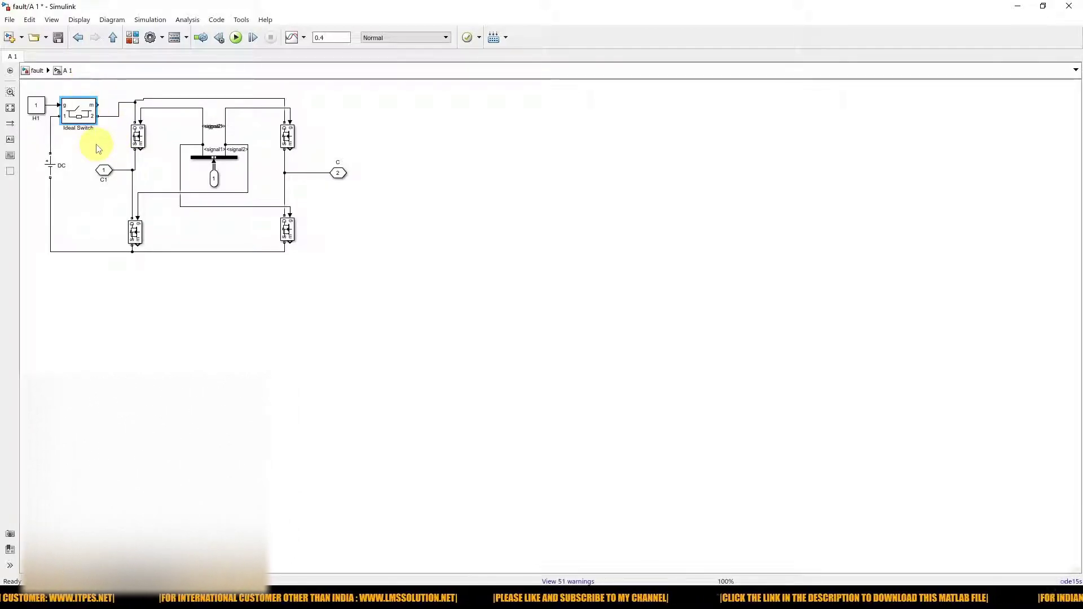
click(79, 38)
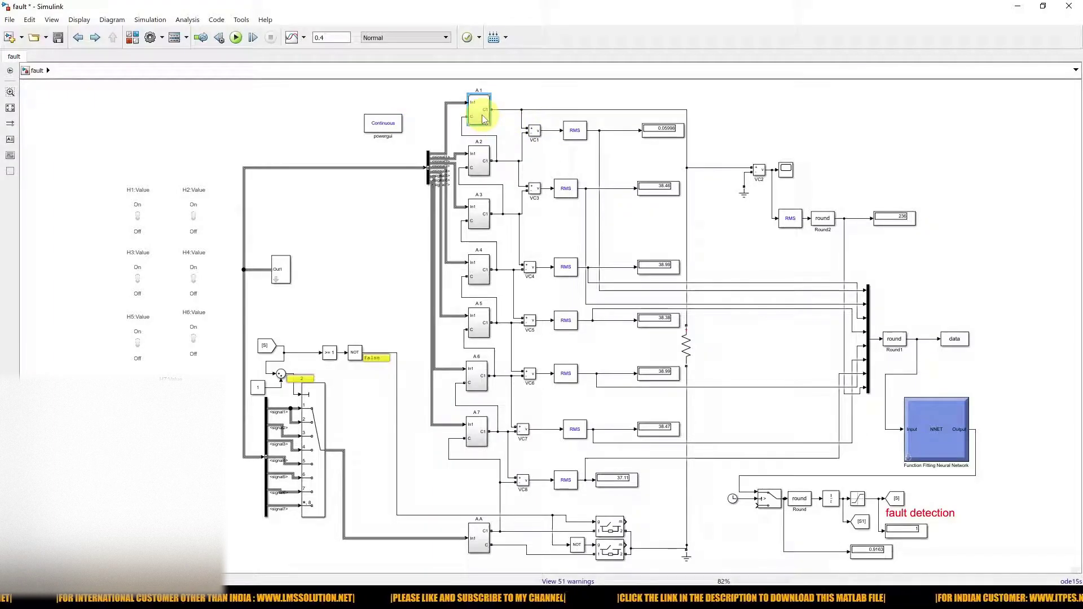
click(138, 216)
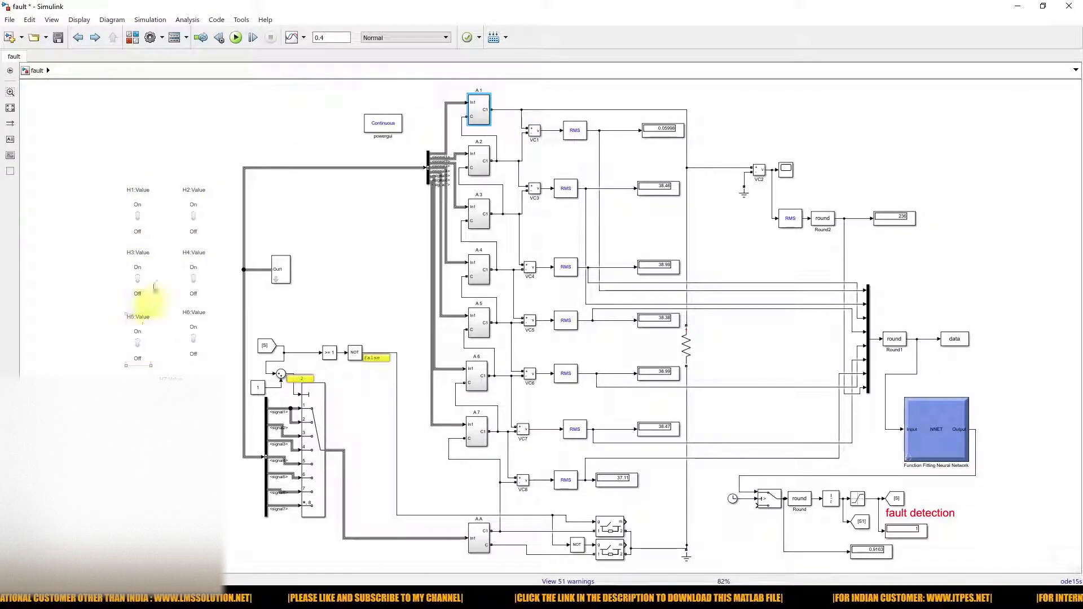
click(138, 216)
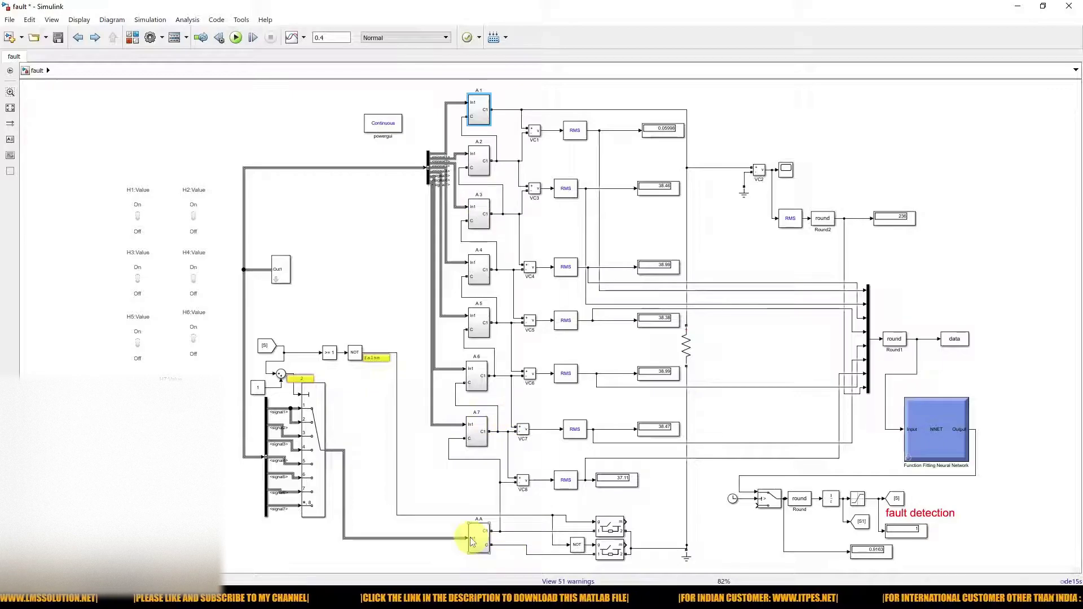
Tick the auxiliary inverter subsystem A A with the pen and clear the mark.
key(ctrl+1)
drag(458, 530, 523, 519)
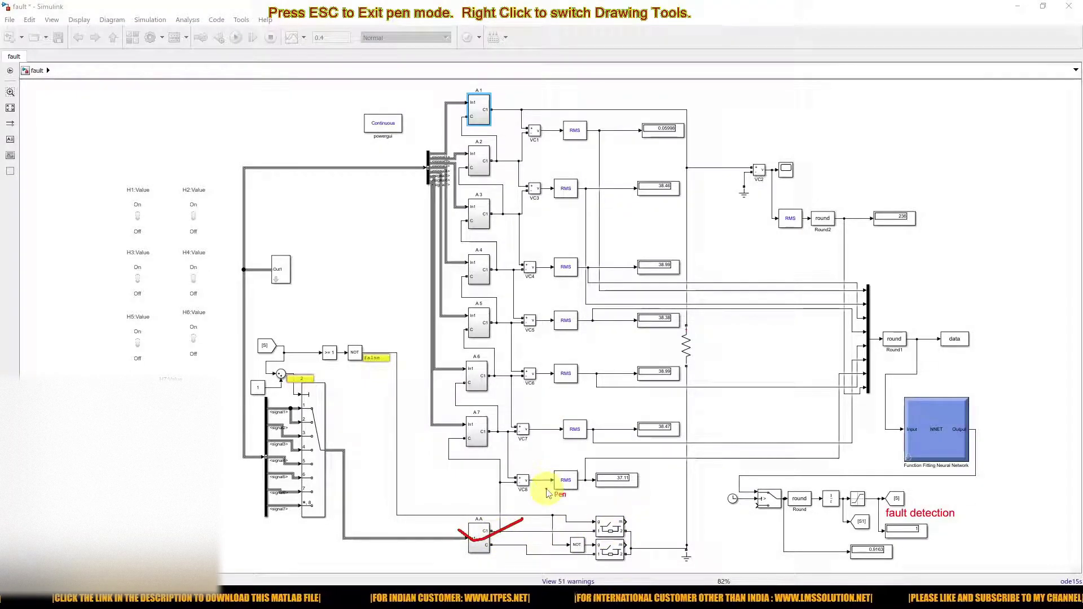
key(Escape)
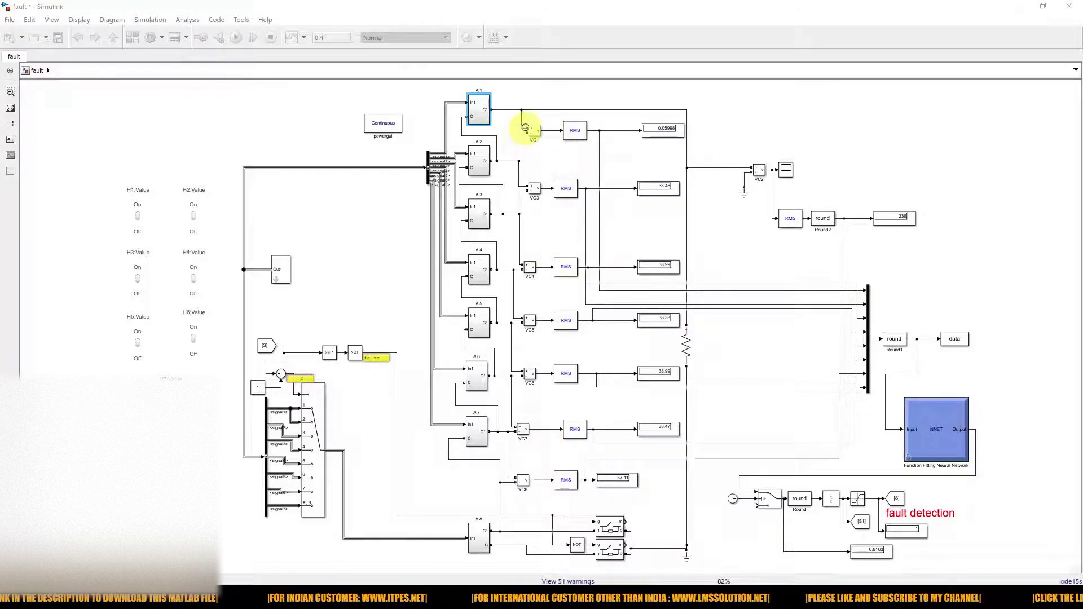
Tick the stage voltage measurement blocks VC1 and VC3 to VC8 with the pen.
key(ctrl+shift+d)
mouse_move(511, 134)
mouse_down()
mouse_move(537, 143)
mouse_move(554, 124)
mouse_up()
drag(516, 188, 543, 181)
mouse_move(515, 267)
mouse_down()
mouse_move(528, 278)
mouse_move(549, 261)
mouse_up()
mouse_move(518, 320)
mouse_down()
mouse_move(528, 336)
mouse_move(545, 318)
mouse_up()
drag(515, 372, 551, 370)
drag(508, 426, 537, 421)
mouse_move(509, 477)
mouse_down()
mouse_move(531, 487)
mouse_move(545, 468)
mouse_up()
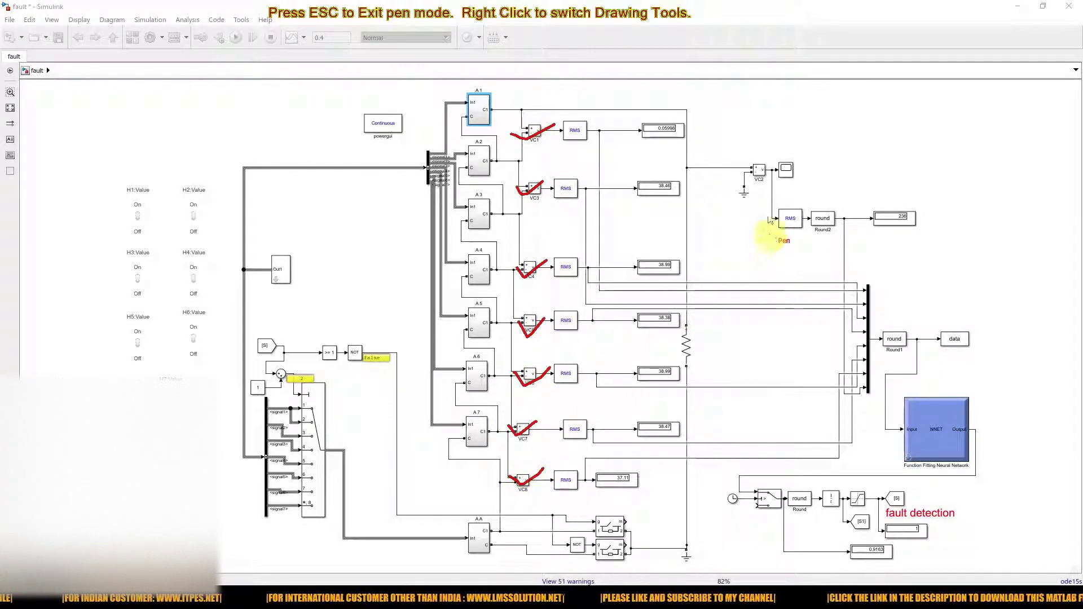
Tick voltage measurement VC2, draw a pen arrow from the multiplexer inputs to the data block, and clear all marks.
drag(736, 167, 778, 156)
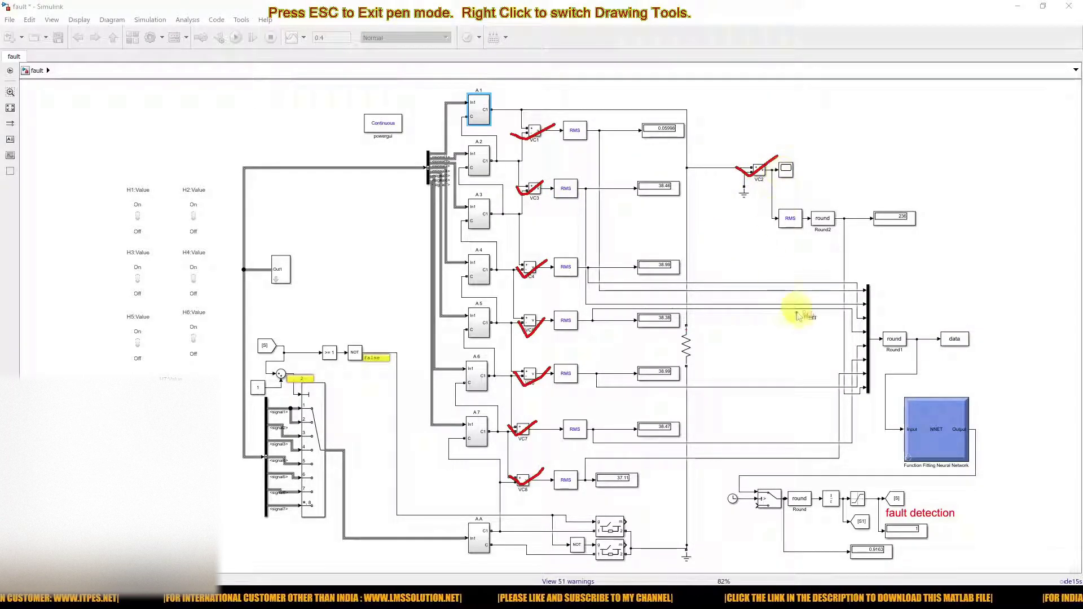
mouse_move(816, 262)
mouse_down()
mouse_move(852, 362)
mouse_move(935, 347)
mouse_move(930, 339)
mouse_move(939, 367)
mouse_up()
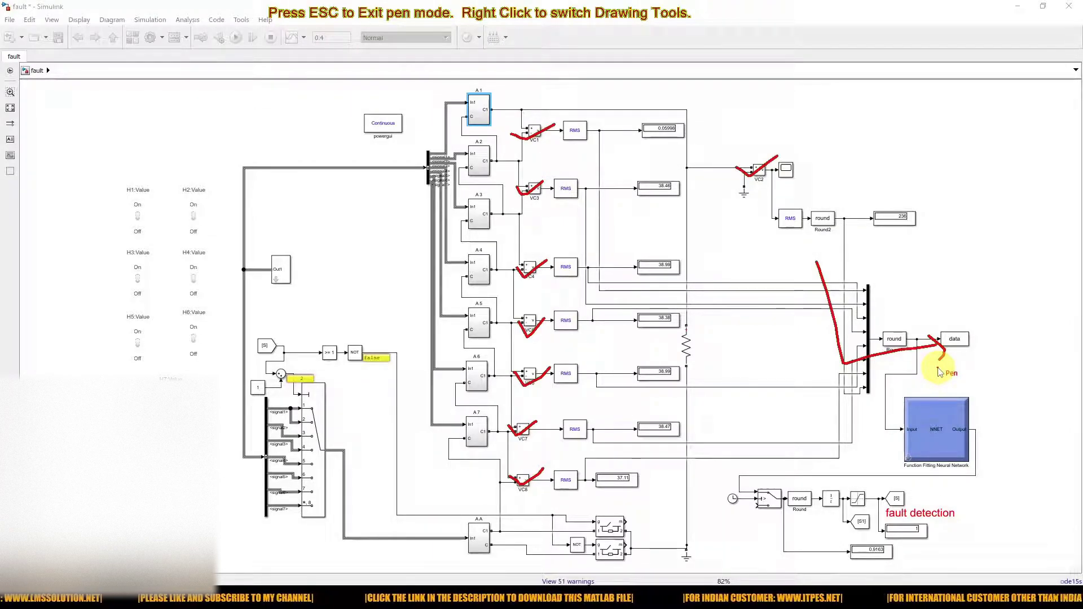
key(Escape)
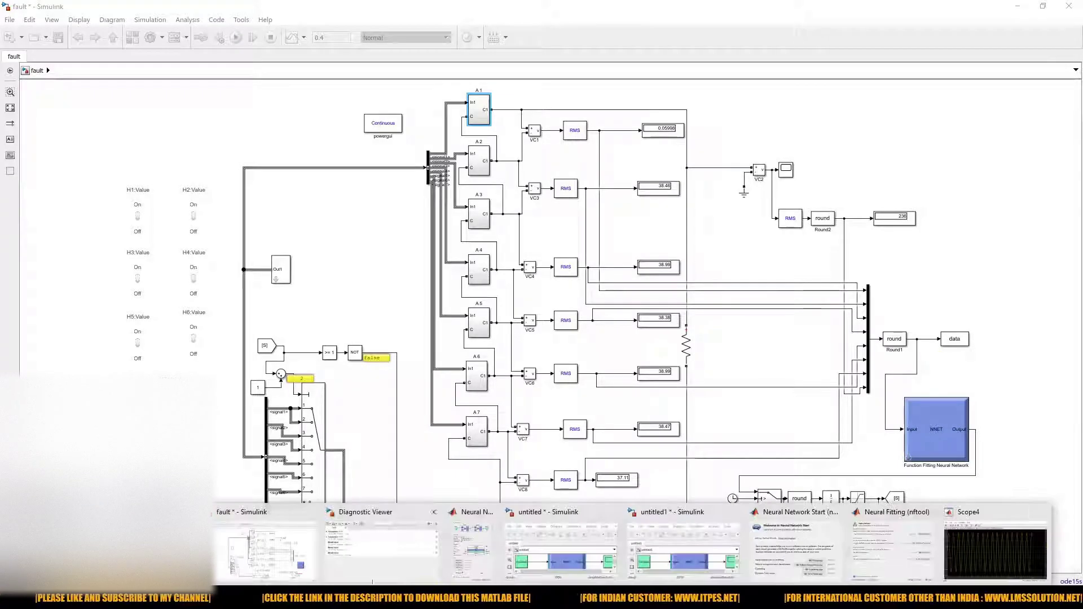
Switch to MATLAB and display the nndata variable, selecting its entire 16x8 block of values.
click(632, 599)
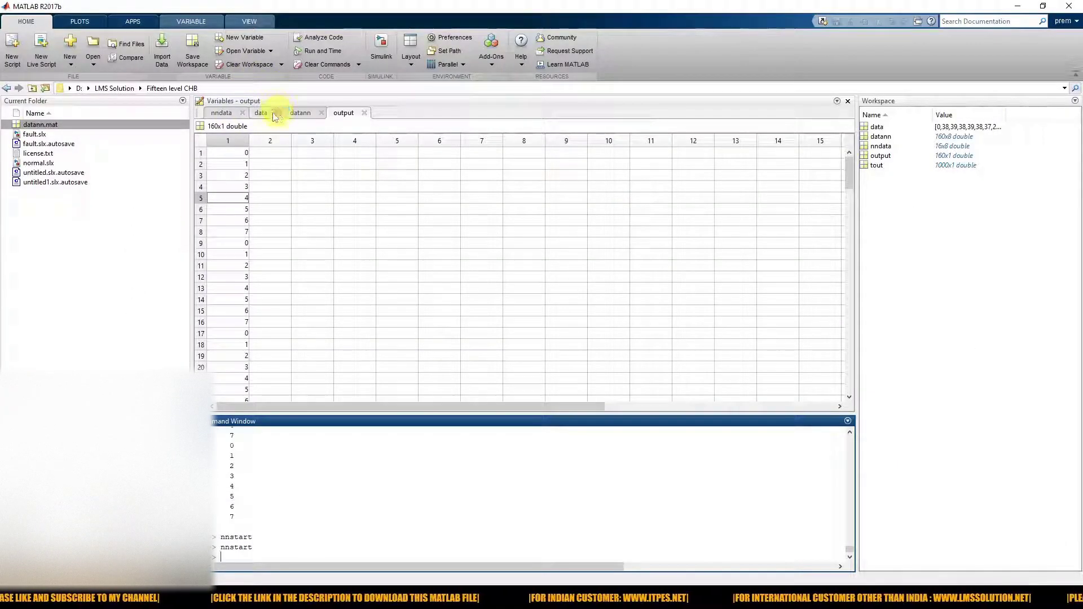
click(223, 113)
click(316, 254)
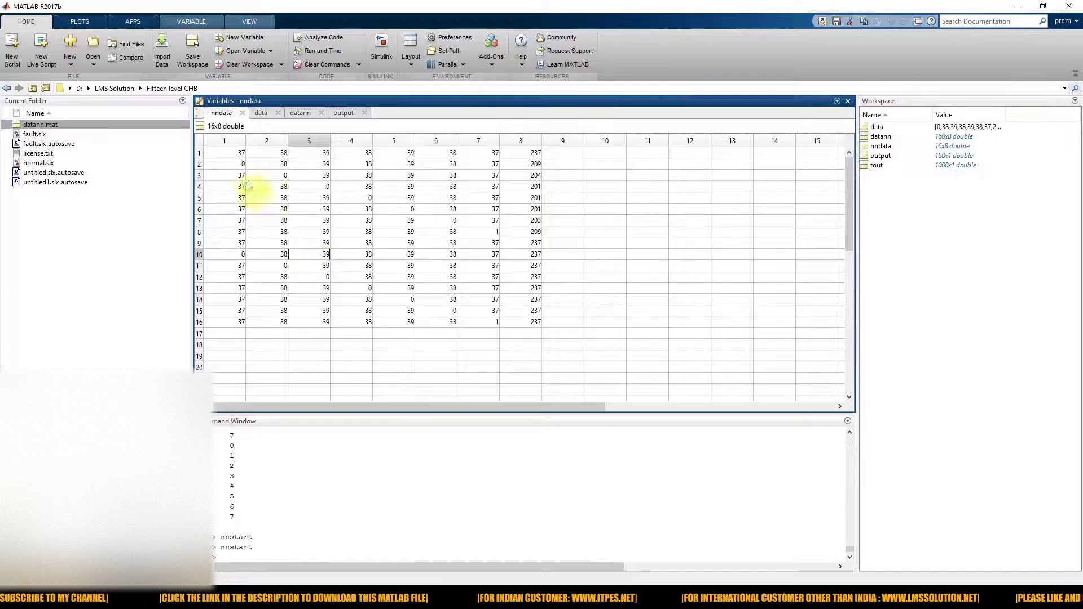
click(226, 146)
drag(226, 153, 528, 322)
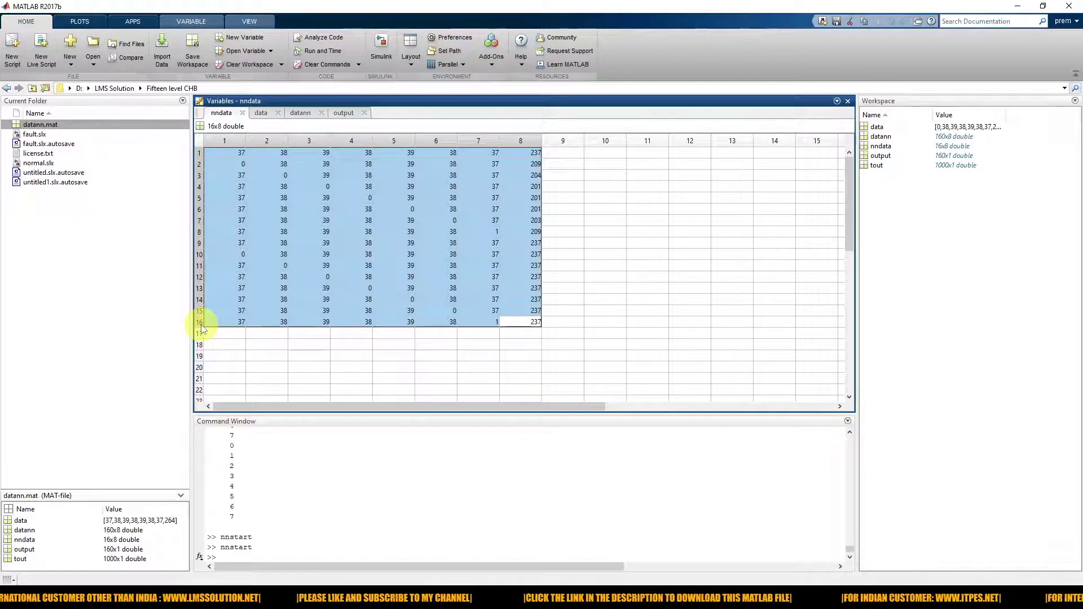
Display the datann variable and look through its 160 rows of training input data.
click(298, 115)
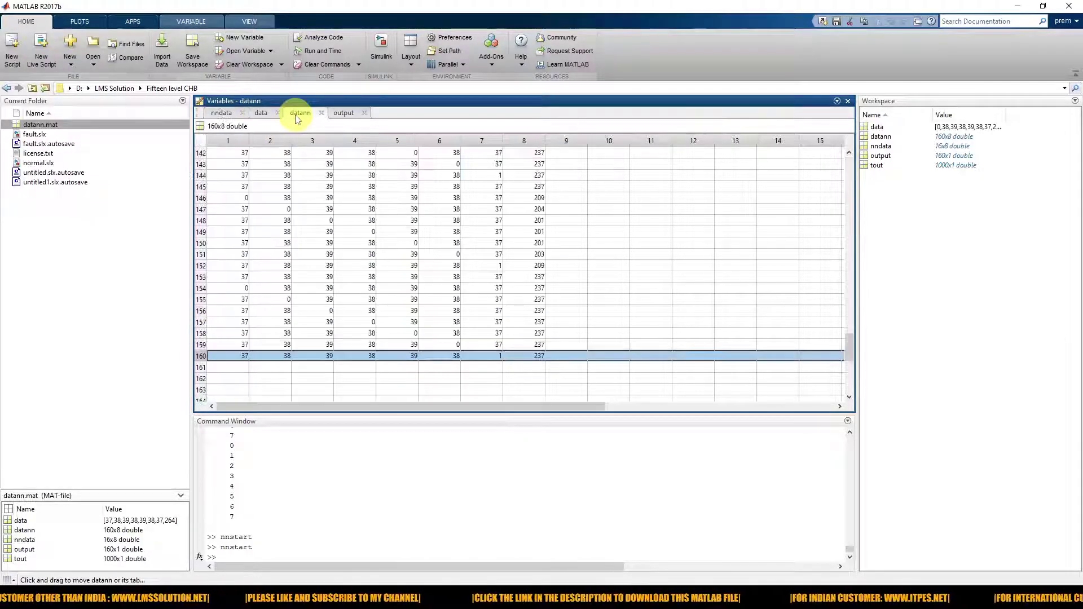
scroll(319, 299, up, 20)
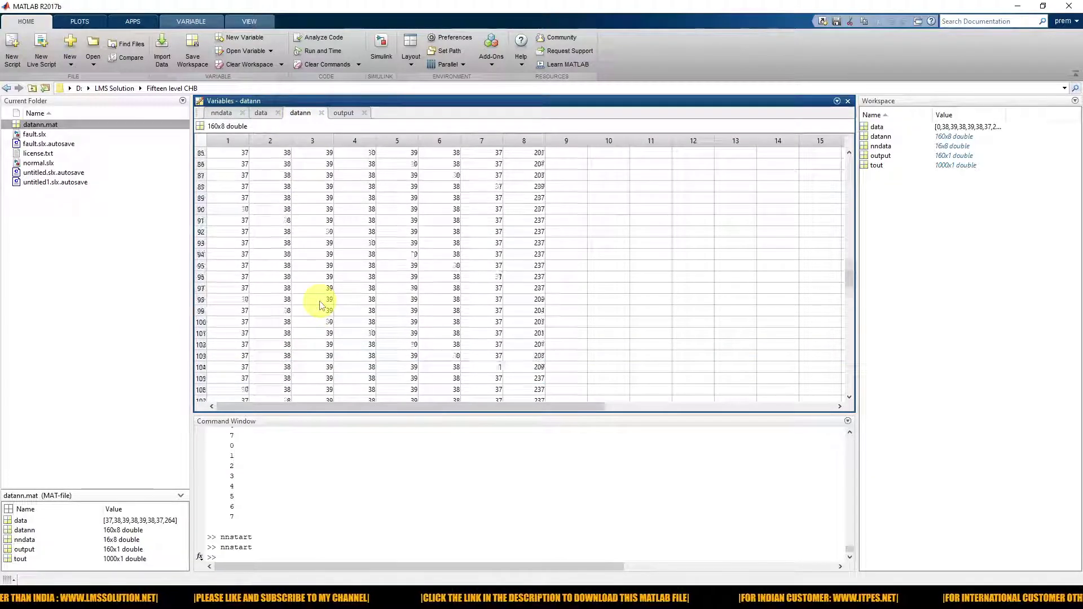
scroll(319, 304, up, 20)
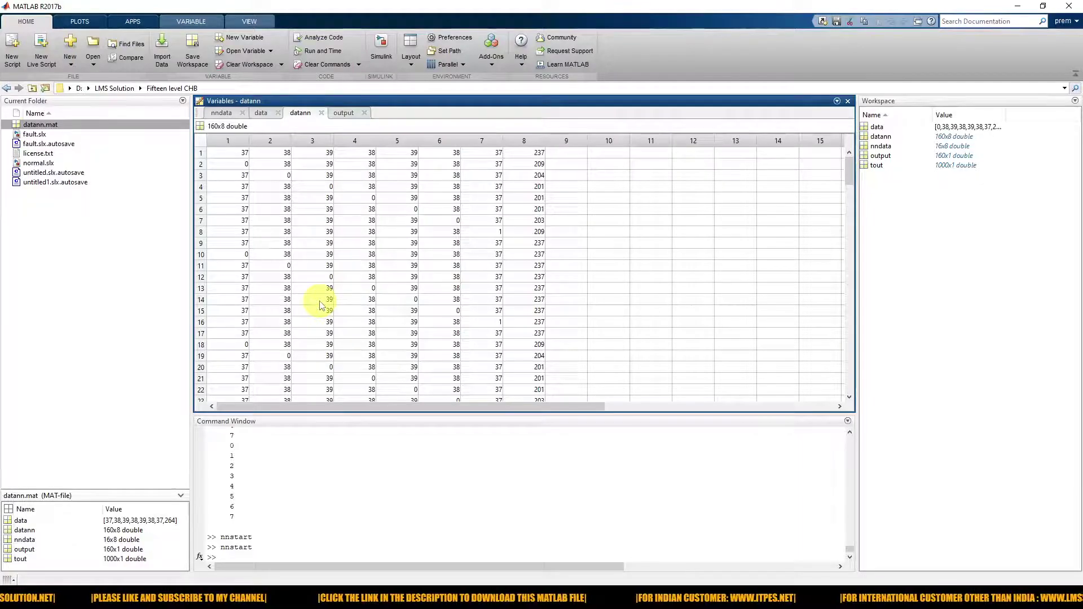
scroll(319, 305, down, 20)
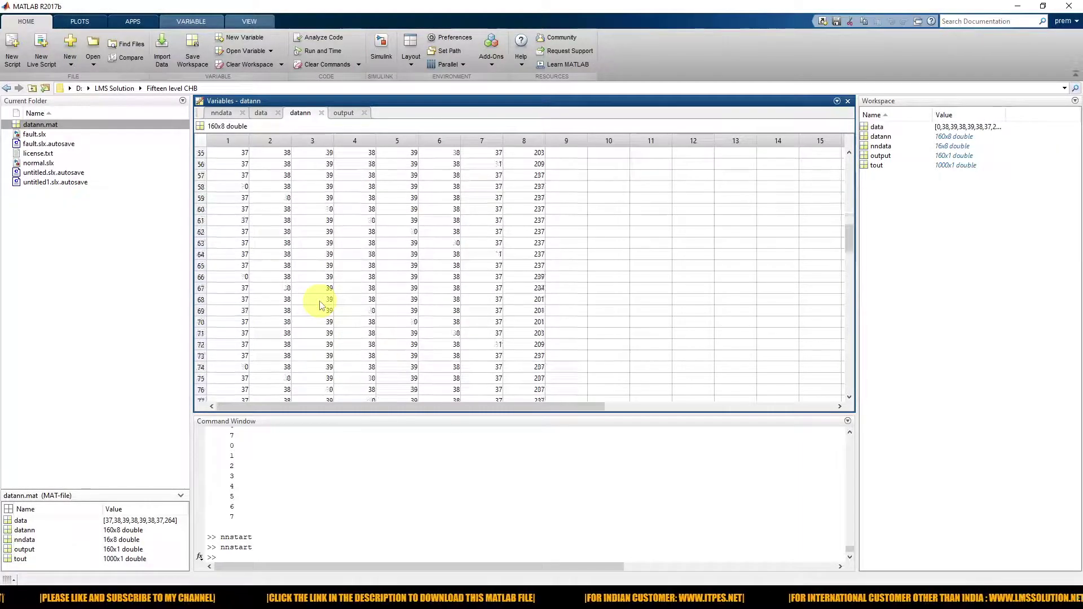
scroll(320, 305, down, 20)
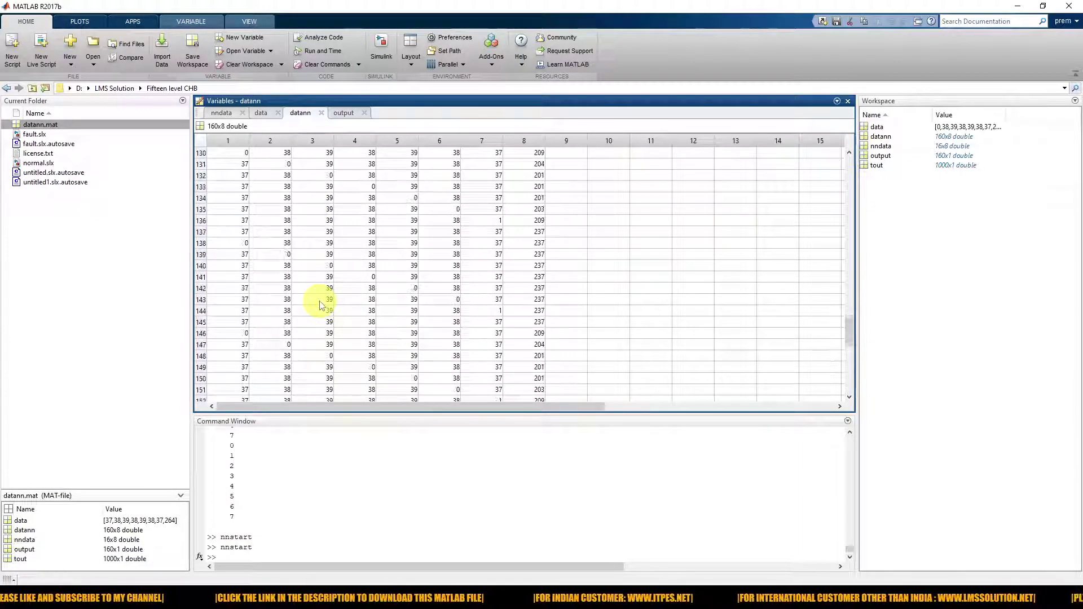
scroll(320, 305, up, 17)
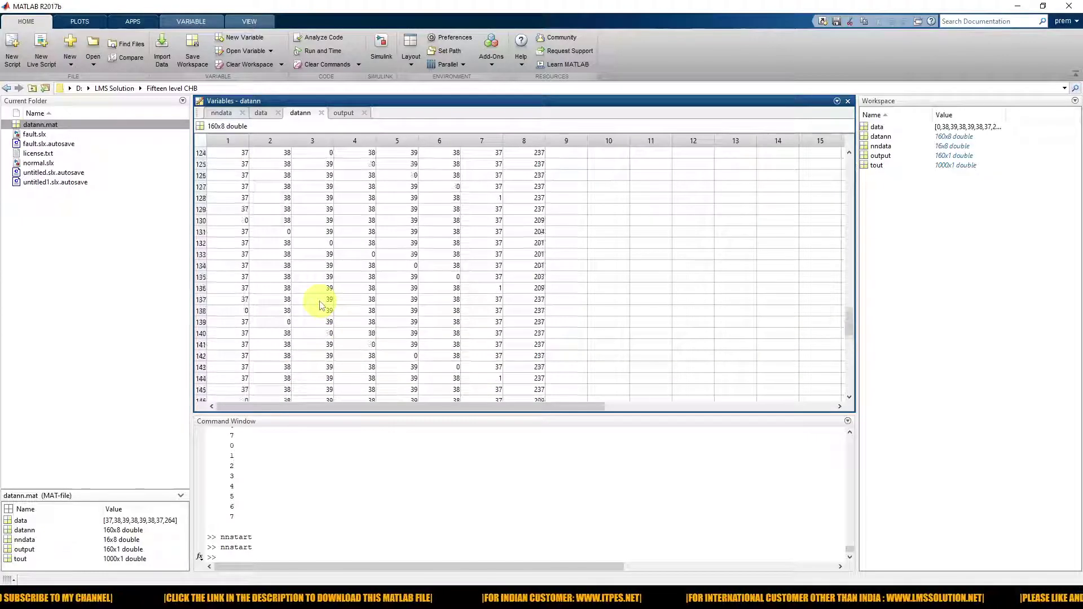
scroll(319, 305, up, 2)
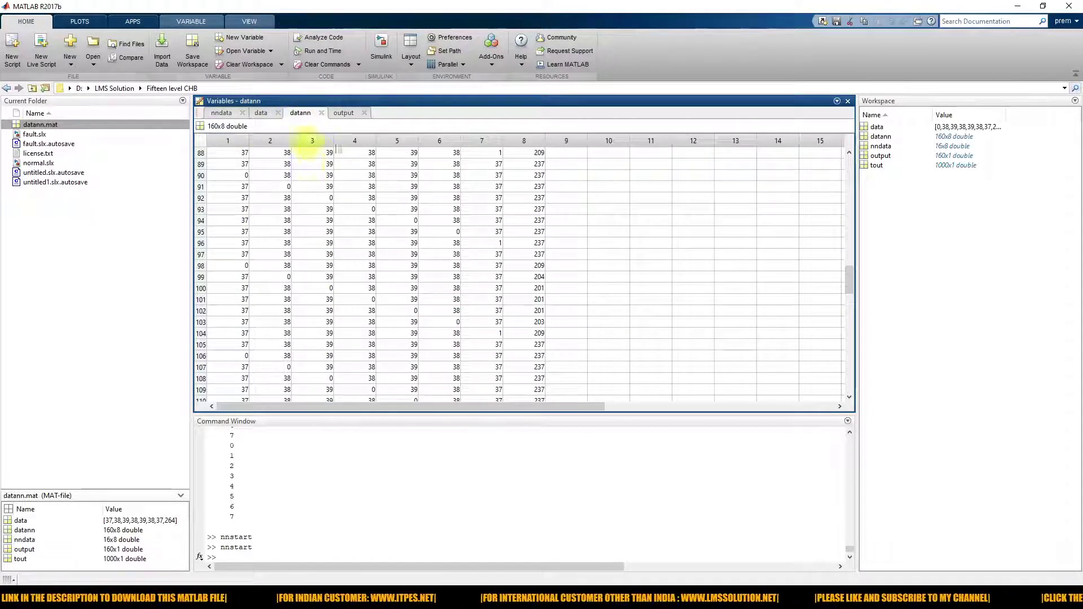
Display the output variable and select its first value to examine the fault labels.
click(343, 113)
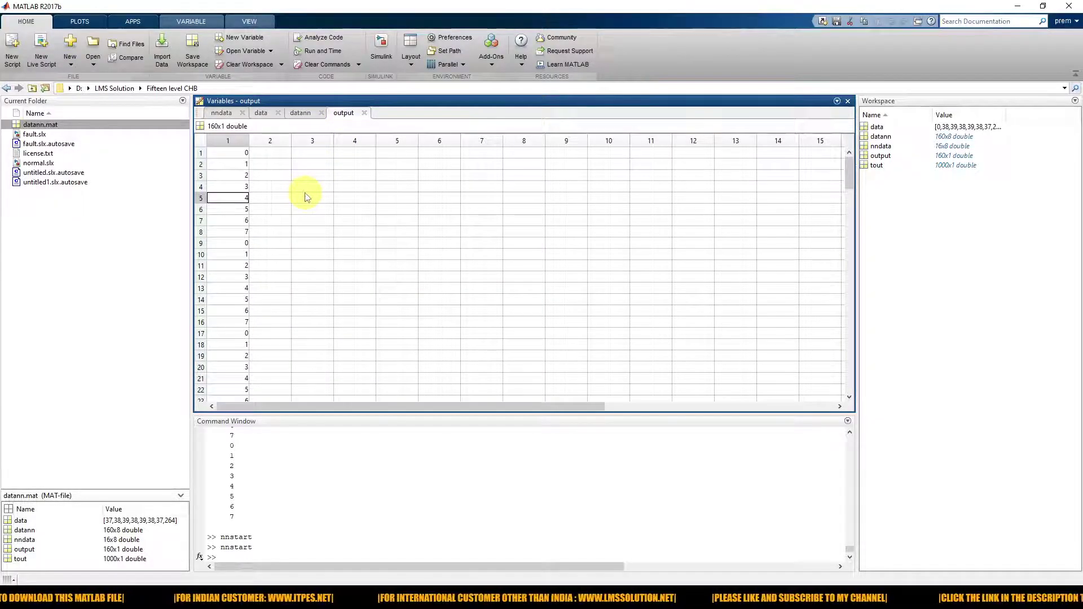
click(236, 155)
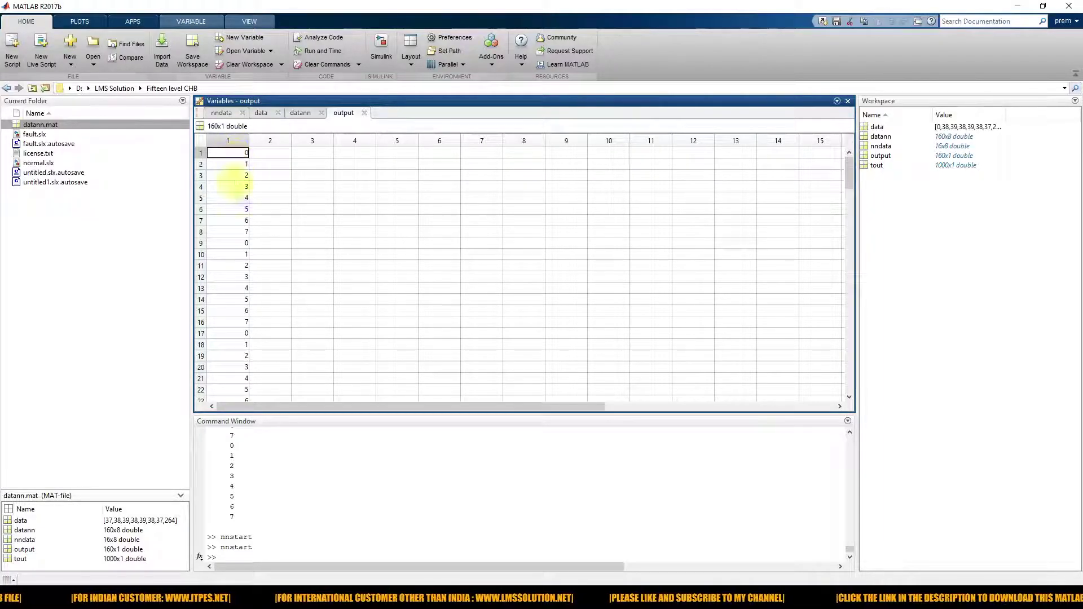
Go through the first eight fault labels, 0 to 7, in the output variable.
click(236, 231)
click(236, 155)
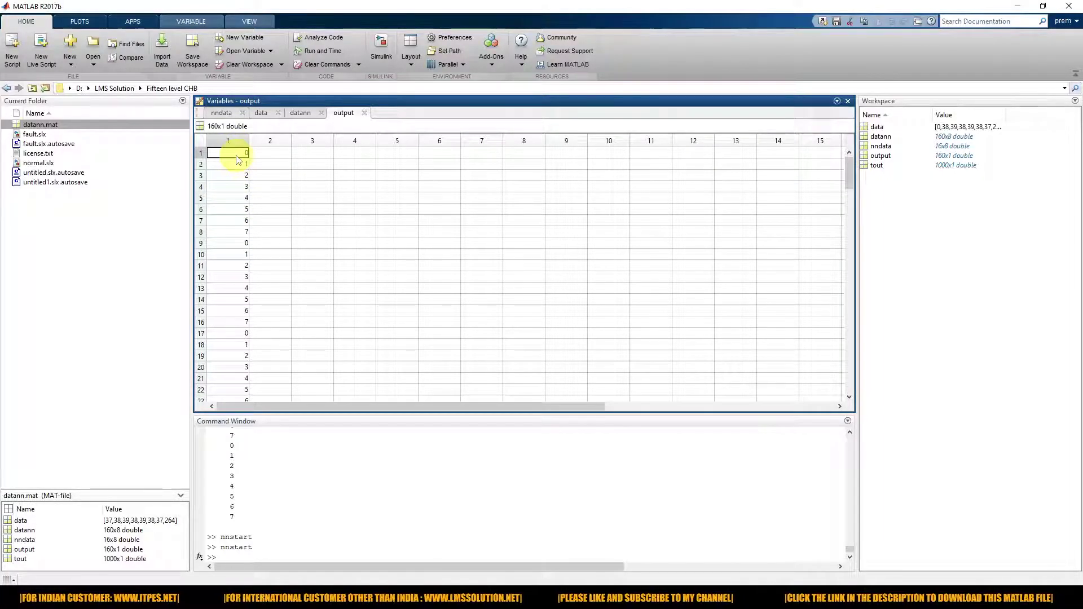
click(237, 166)
click(239, 176)
click(240, 186)
click(241, 198)
click(242, 210)
click(242, 220)
click(242, 232)
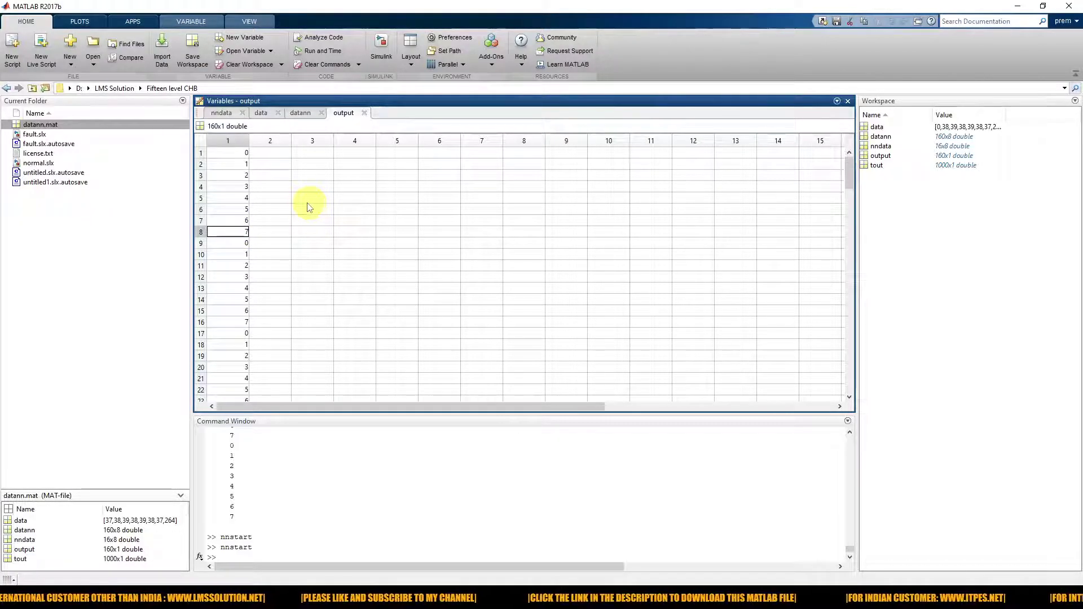
click(243, 187)
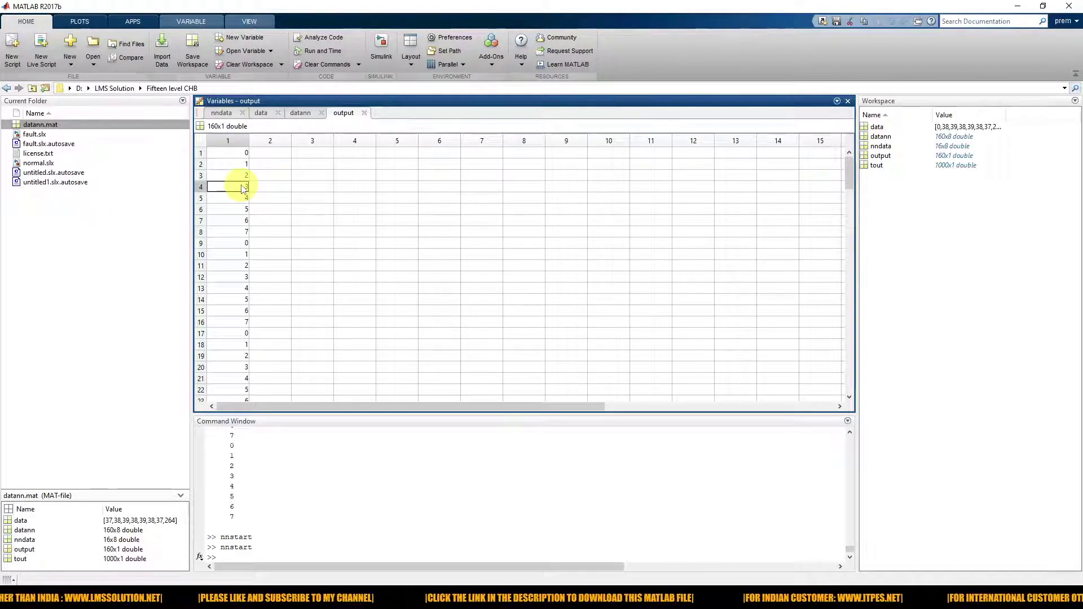
click(235, 222)
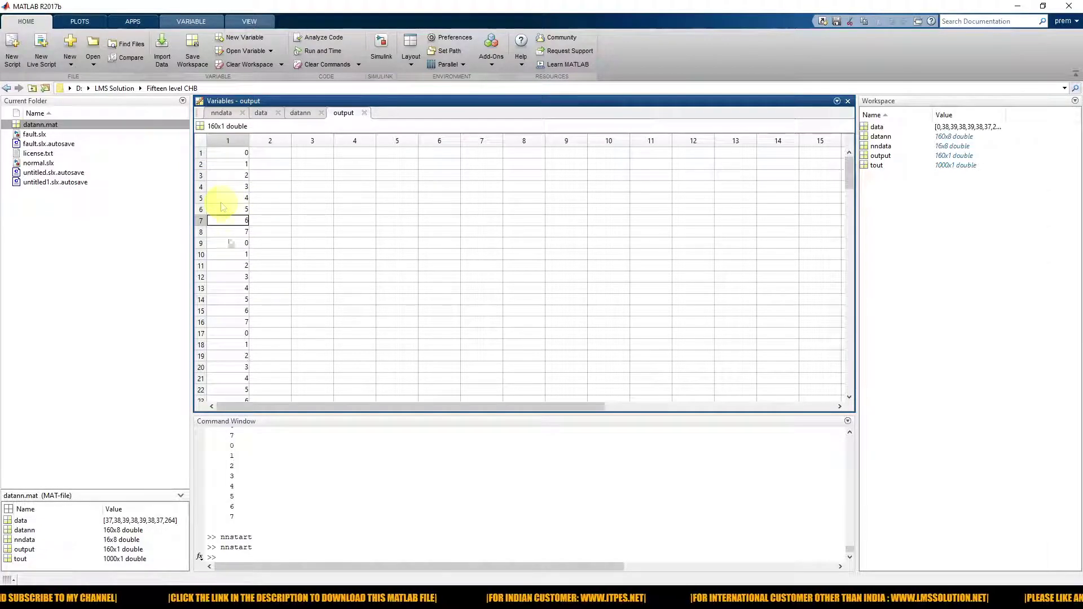
Run nnstart and open a fresh Neural Fitting session at its data selection page, closing the earlier fitting session.
click(289, 555)
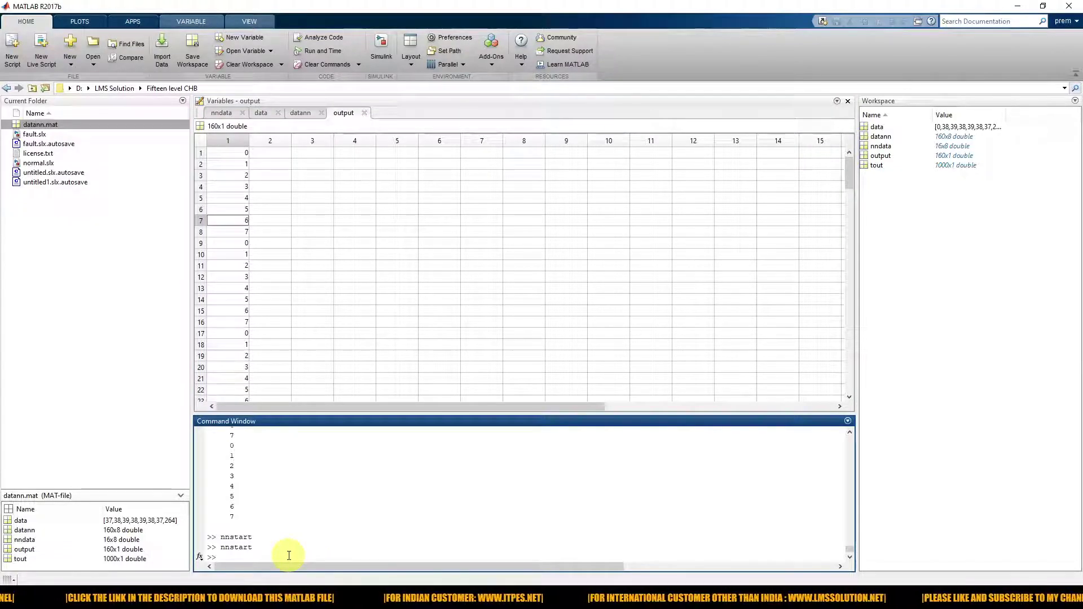
key(Up)
key(Return)
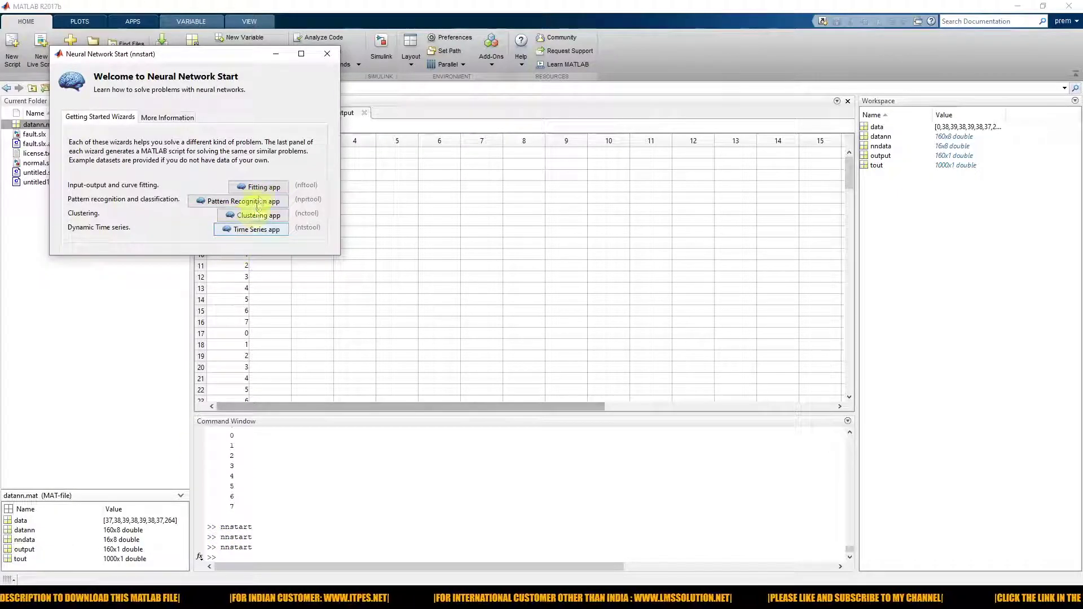
click(259, 187)
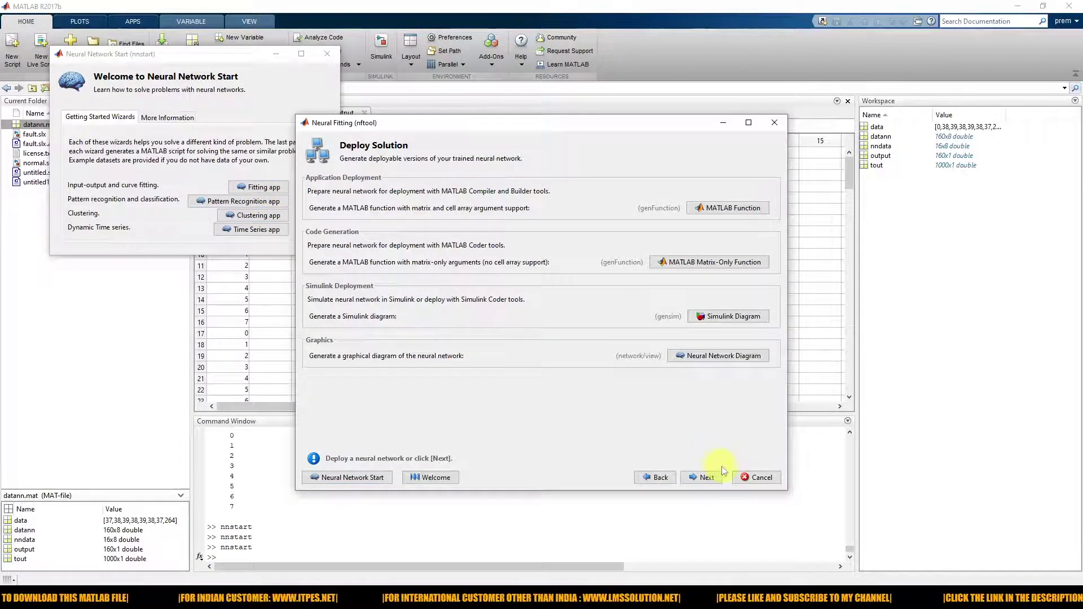
click(775, 123)
click(254, 187)
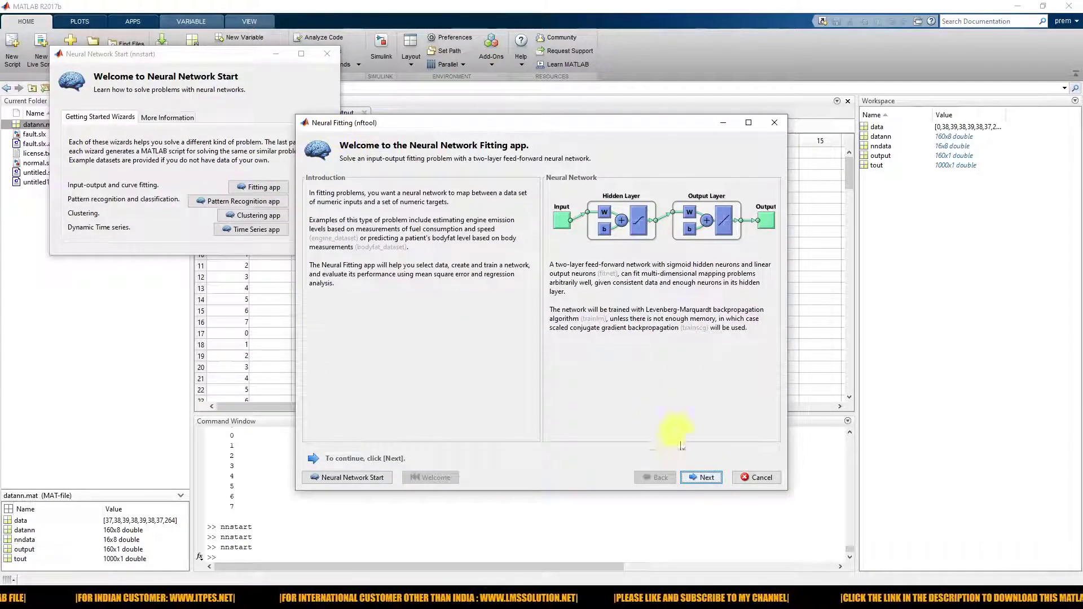
click(702, 478)
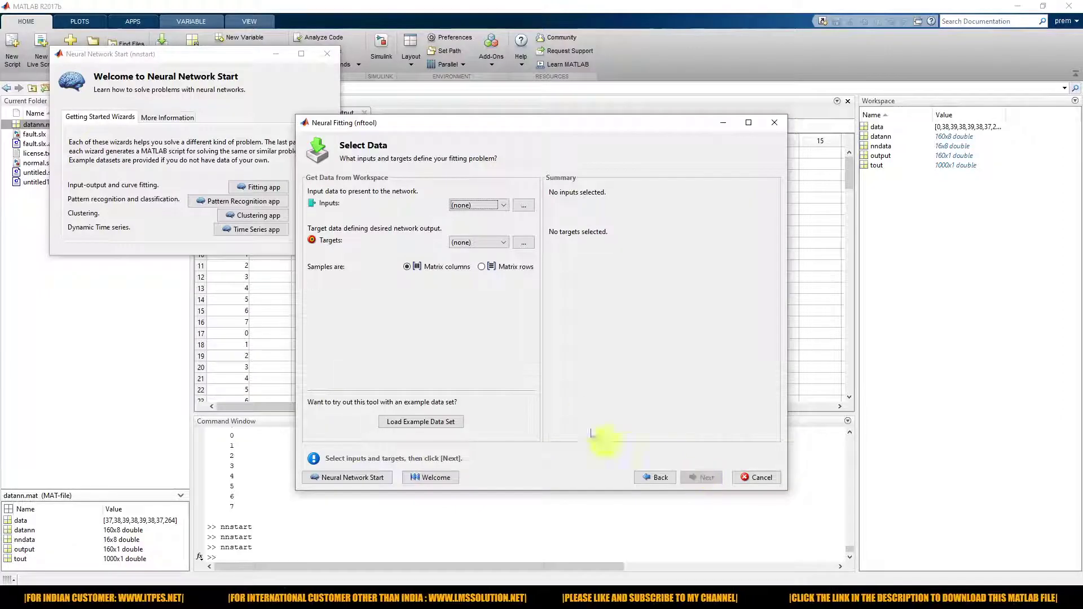
Set datann as the network inputs and output as the targets, with samples as matrix rows, and accept the data selection.
click(464, 206)
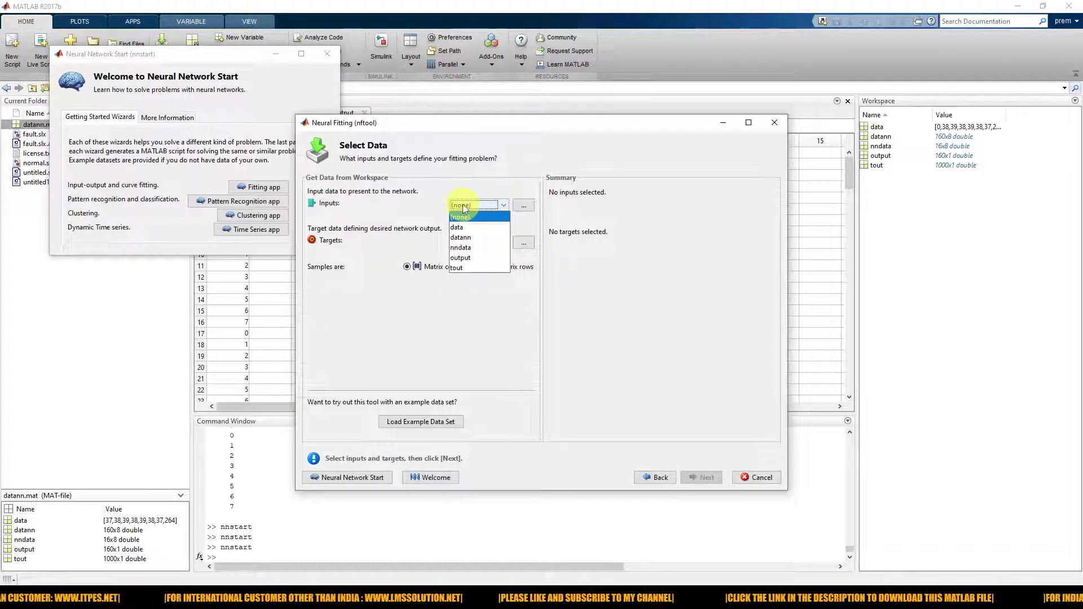
click(468, 239)
click(478, 243)
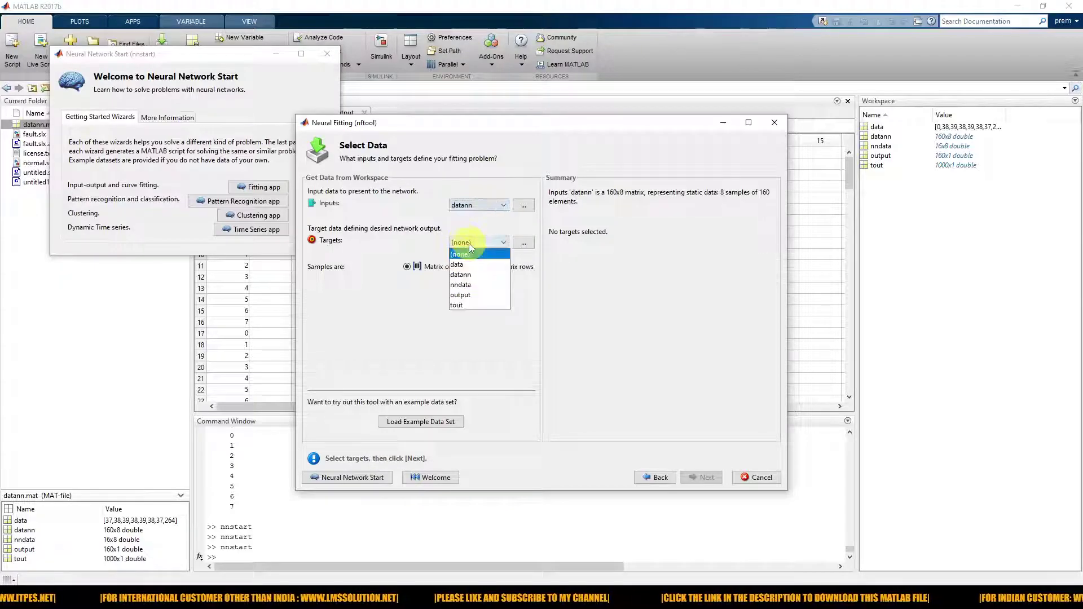
click(468, 295)
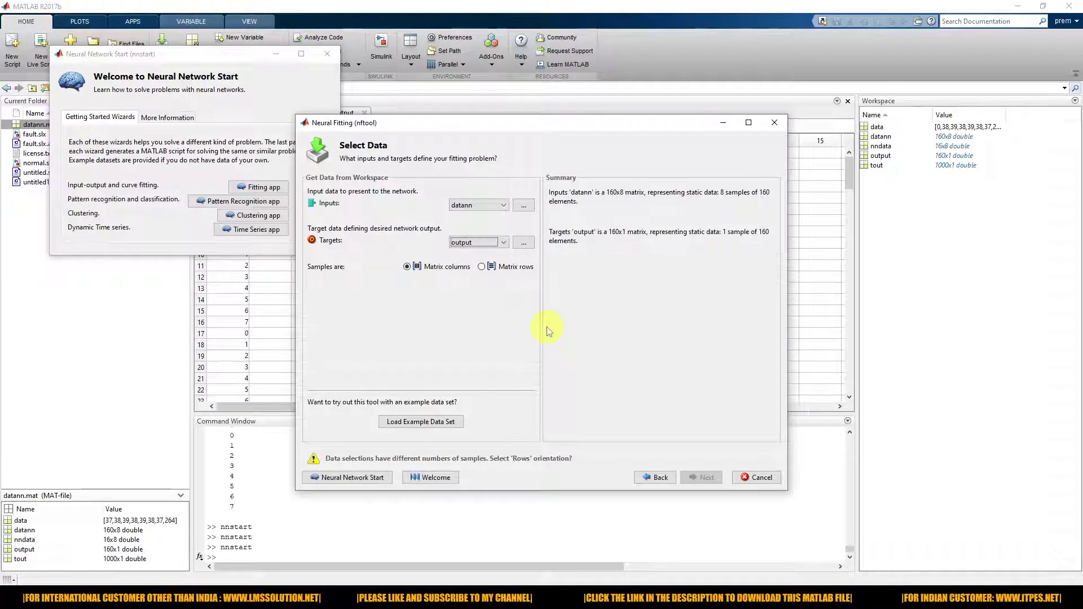
click(481, 267)
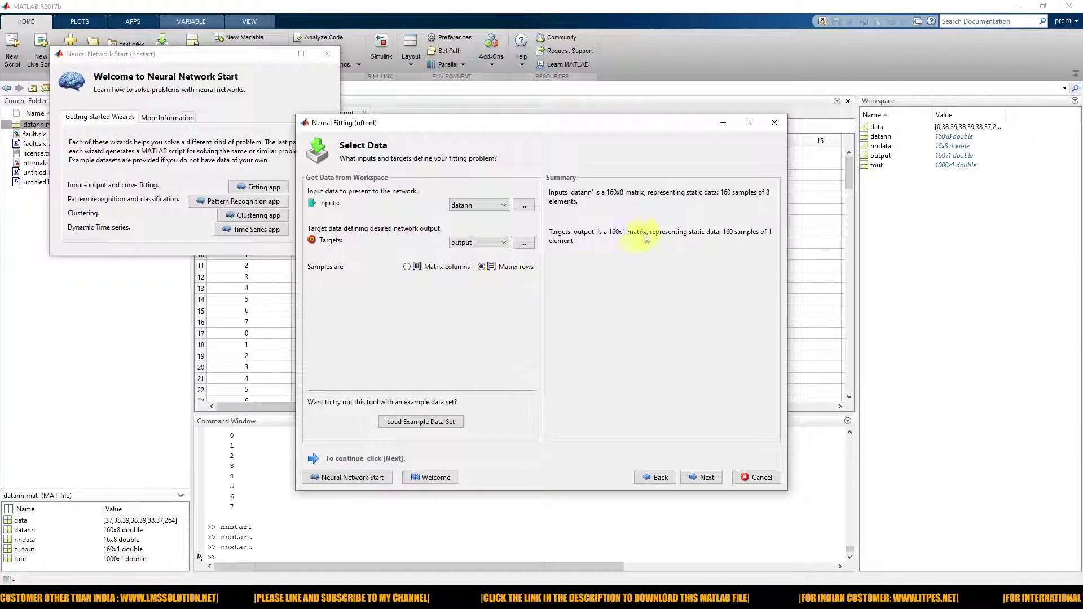
click(703, 478)
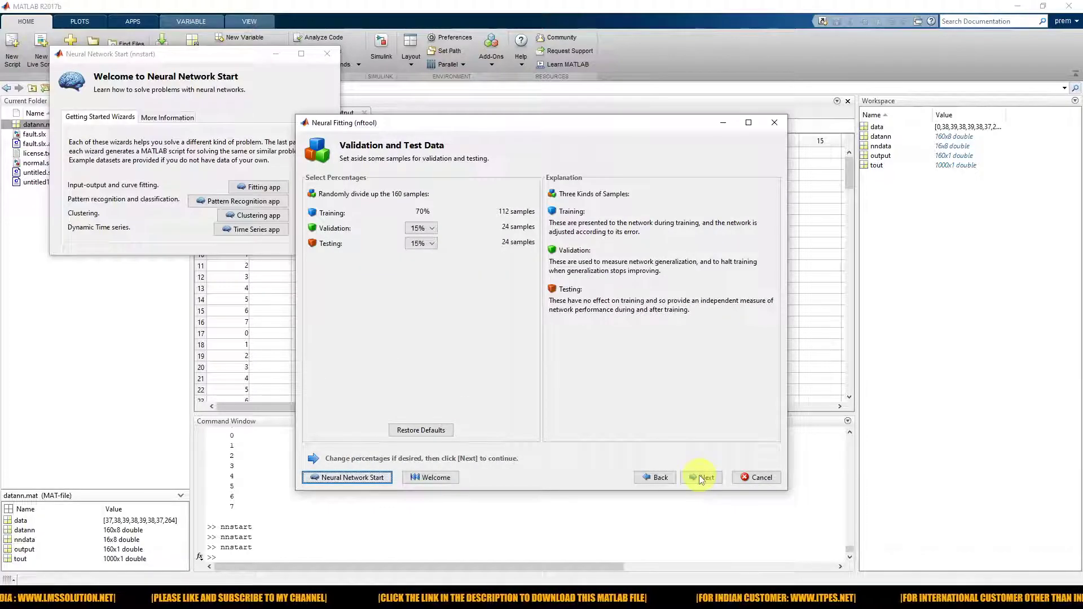
Keep 15% validation and 15% testing samples, and train the network with Levenberg-Marquardt, retraining it twice.
click(702, 479)
click(702, 479)
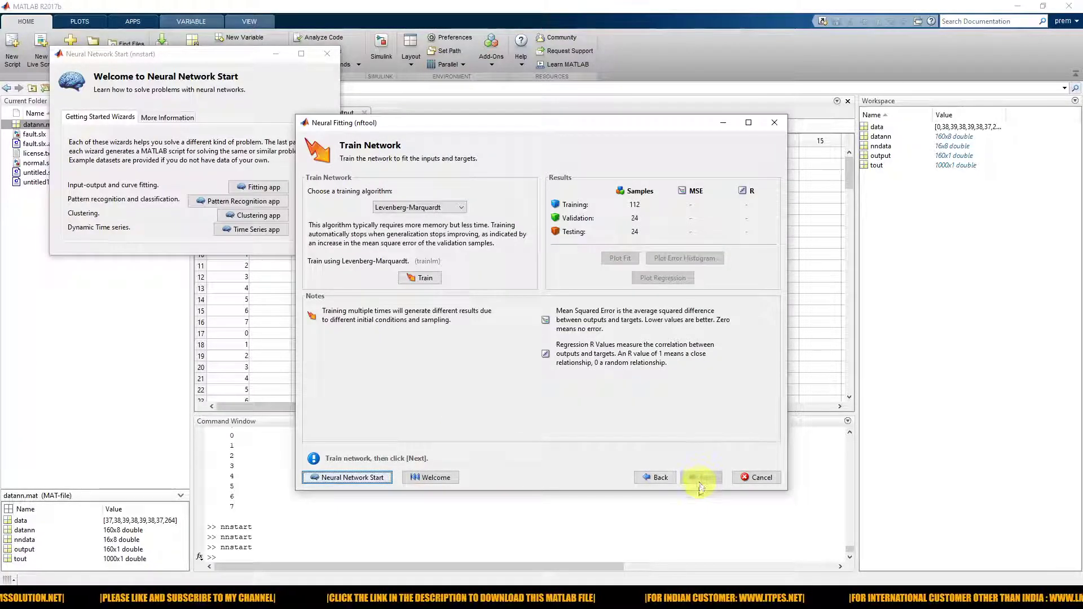
click(418, 279)
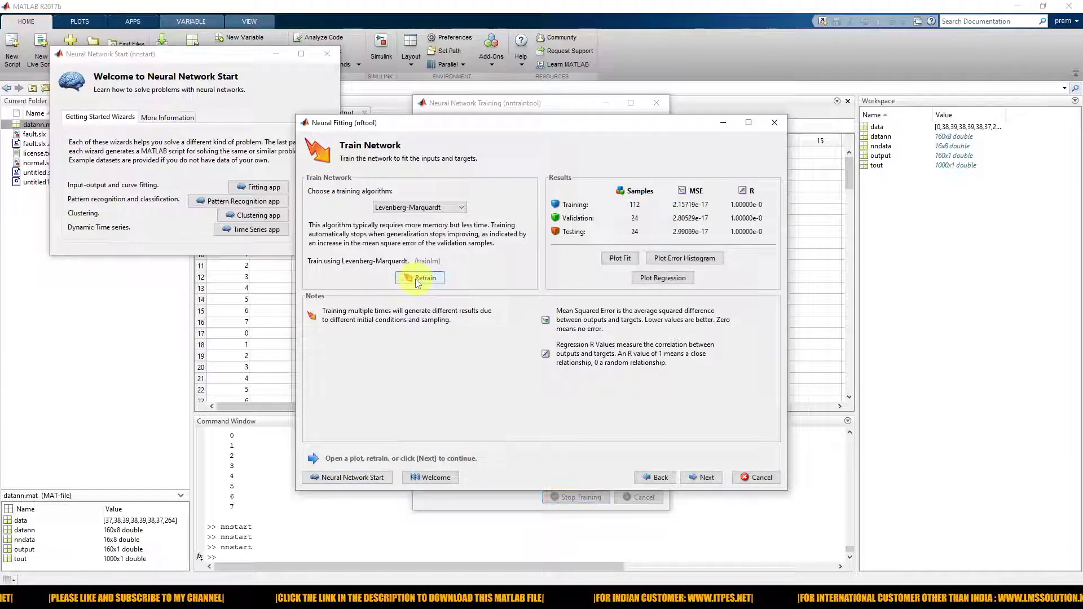
click(417, 278)
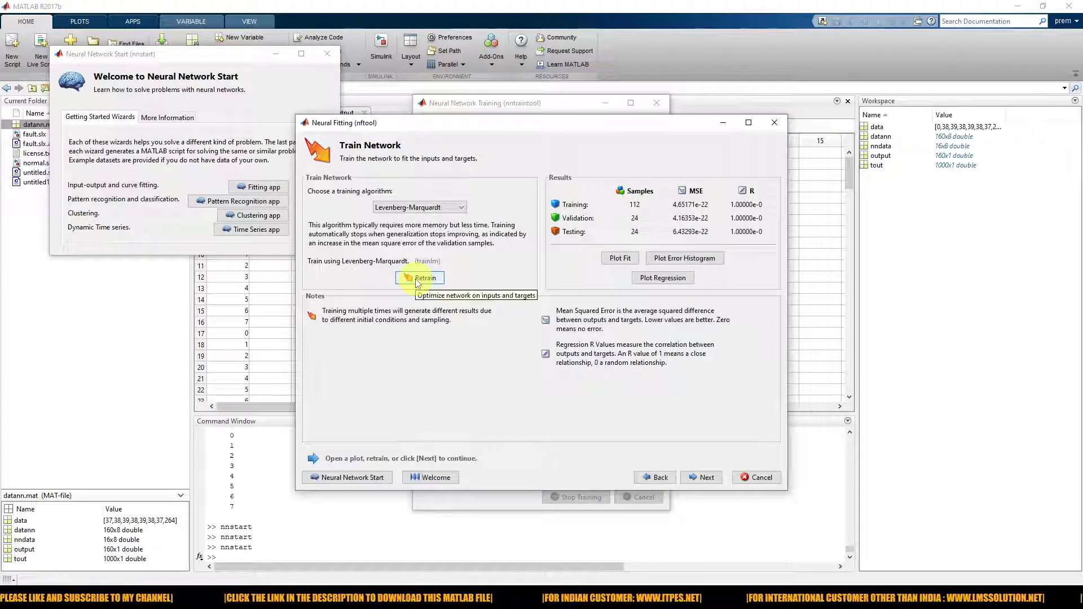
click(418, 278)
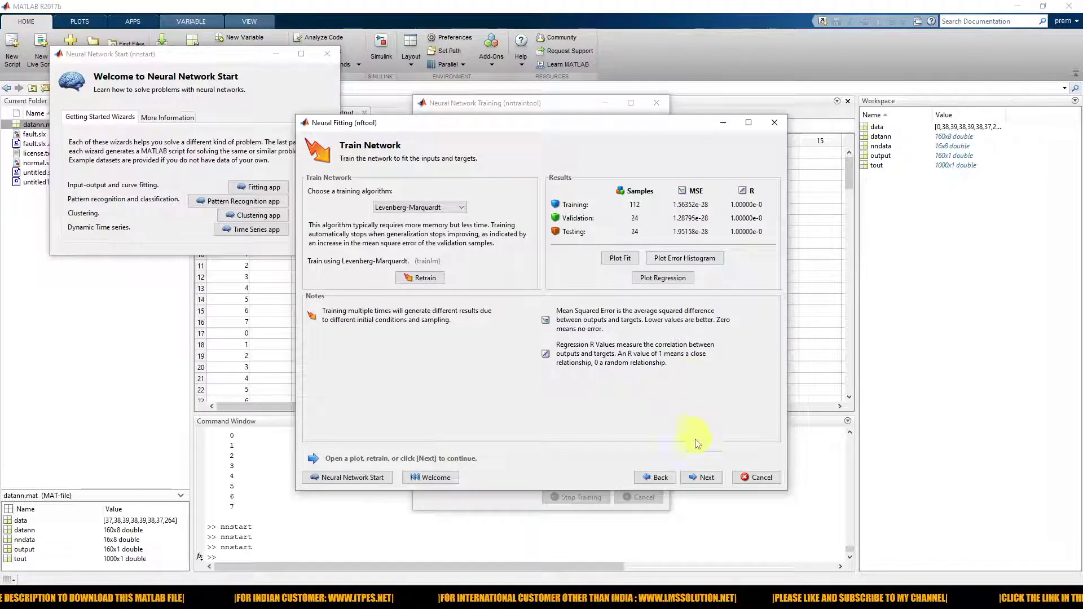
Generate a Simulink diagram of the trained network and enlarge its window to show the whole model.
click(706, 478)
click(706, 479)
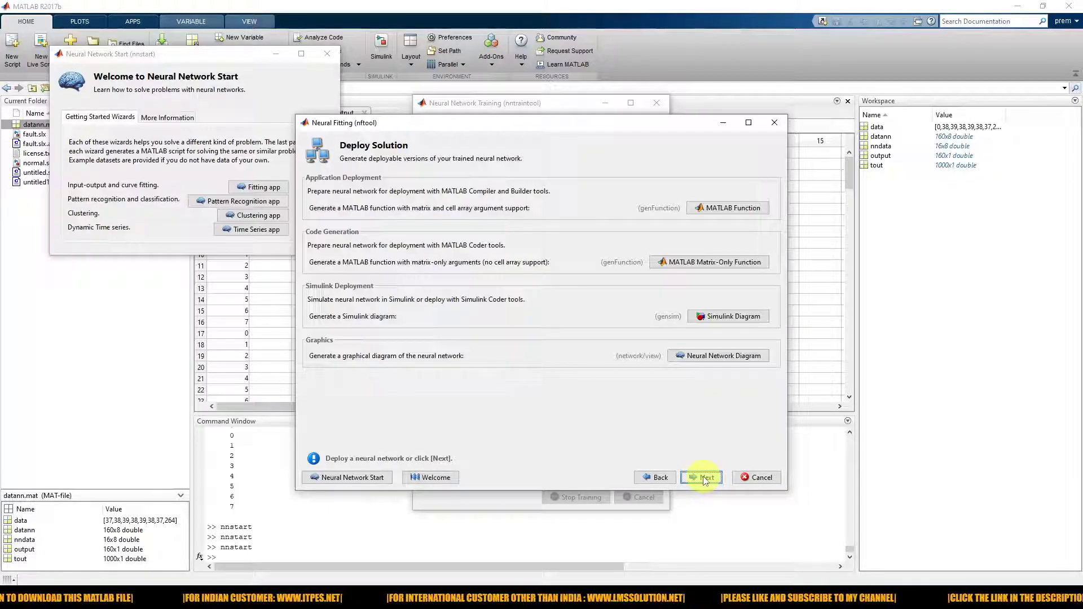
click(713, 322)
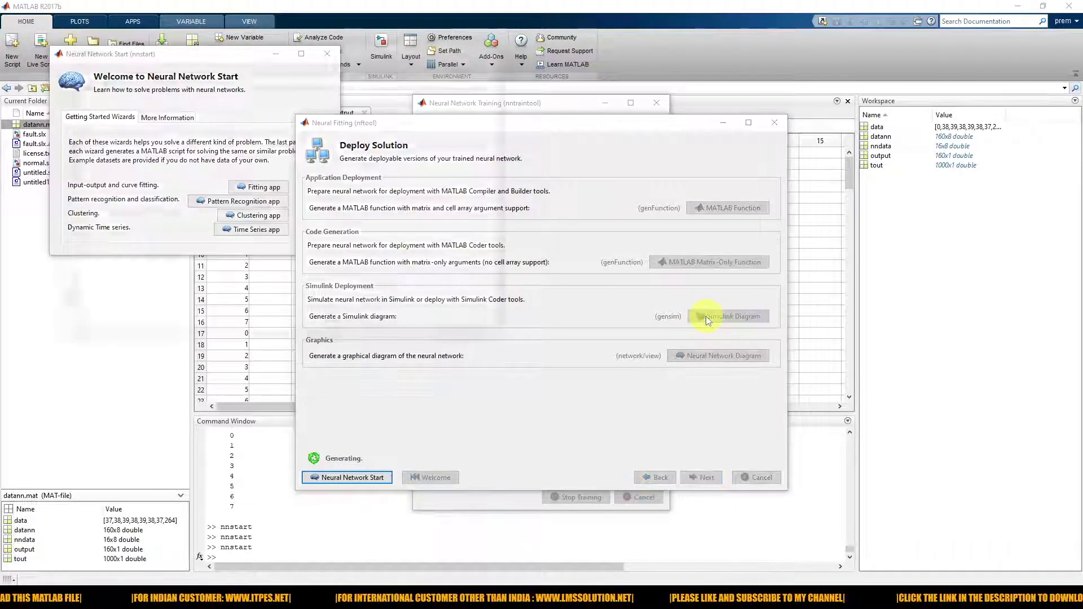
click(158, 132)
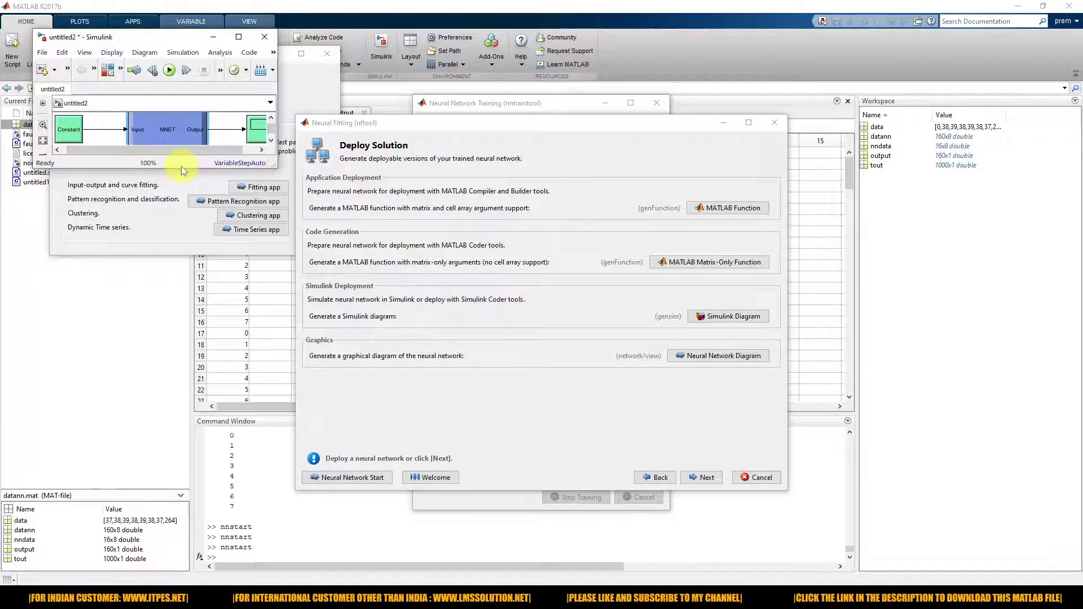
drag(181, 167, 244, 359)
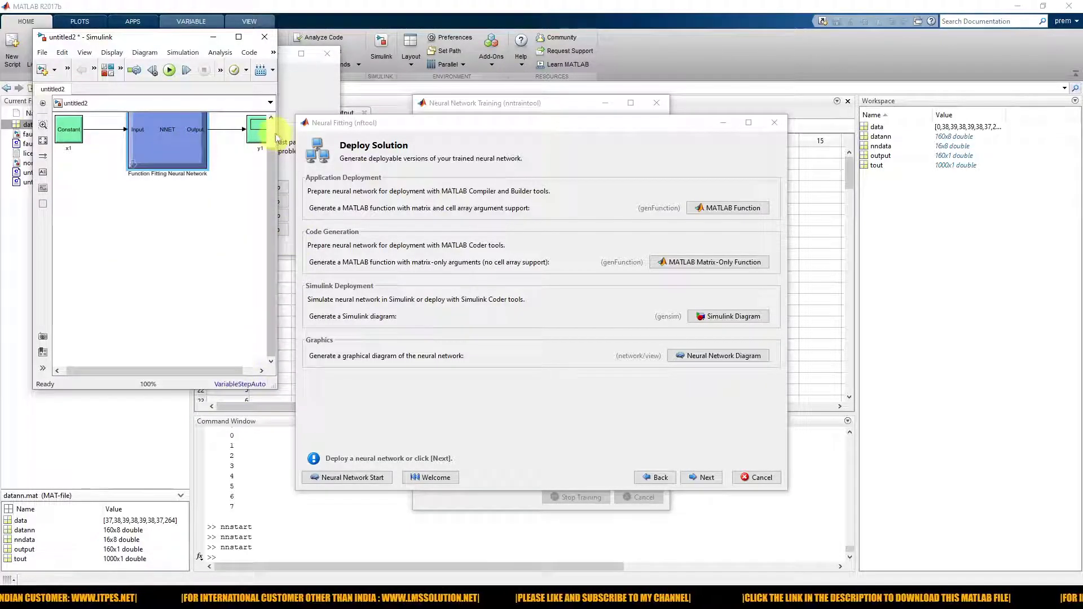
drag(276, 137, 405, 148)
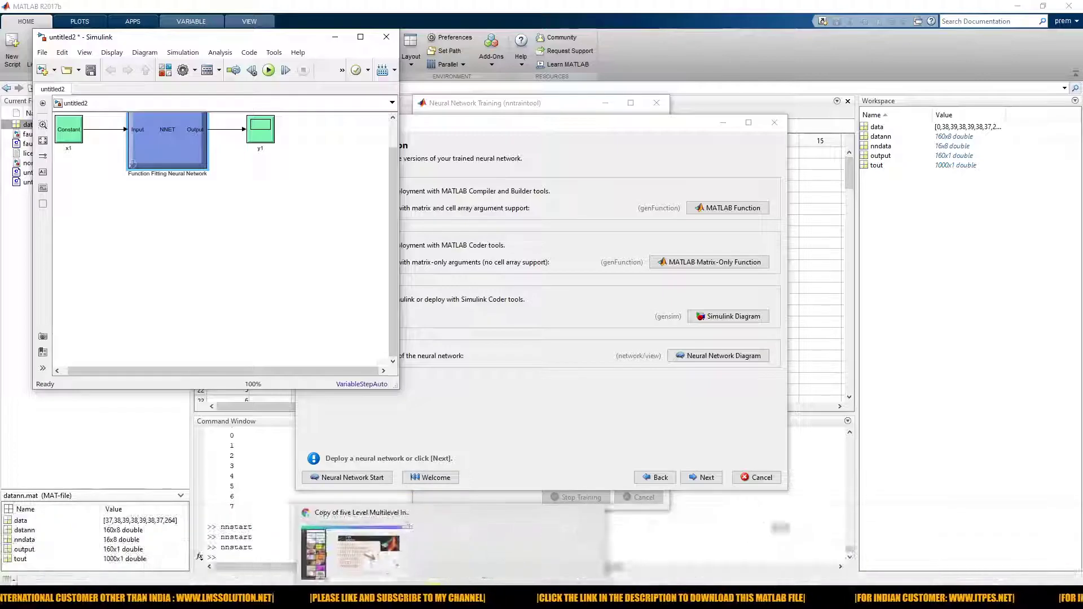
Switch to the fault model and highlight the Function Fitting Neural Network block, its input signal, and its output signal.
mouse_move(508, 598)
click(260, 544)
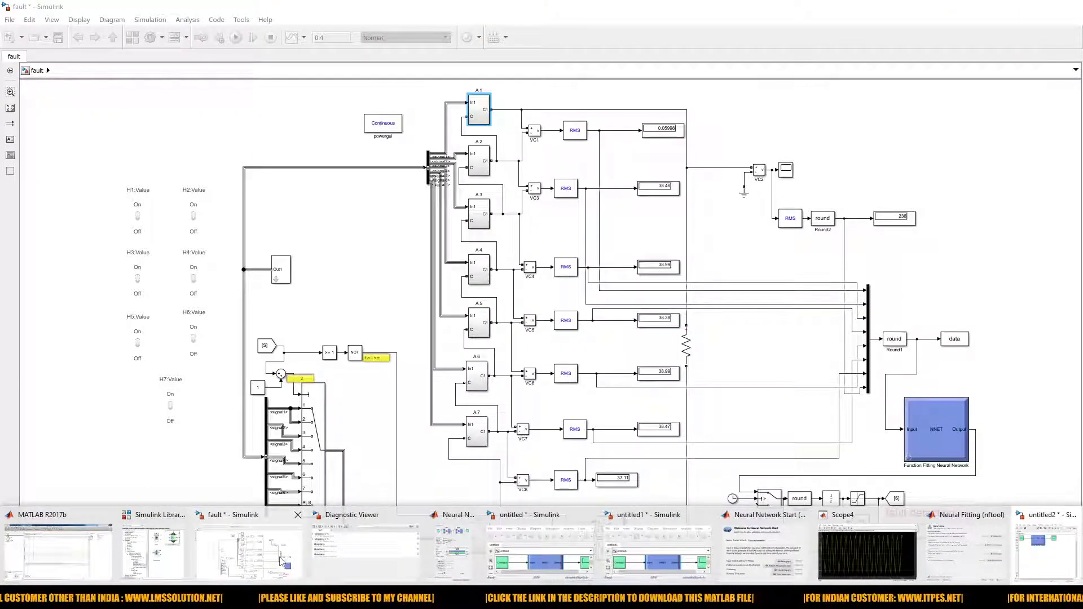
click(926, 429)
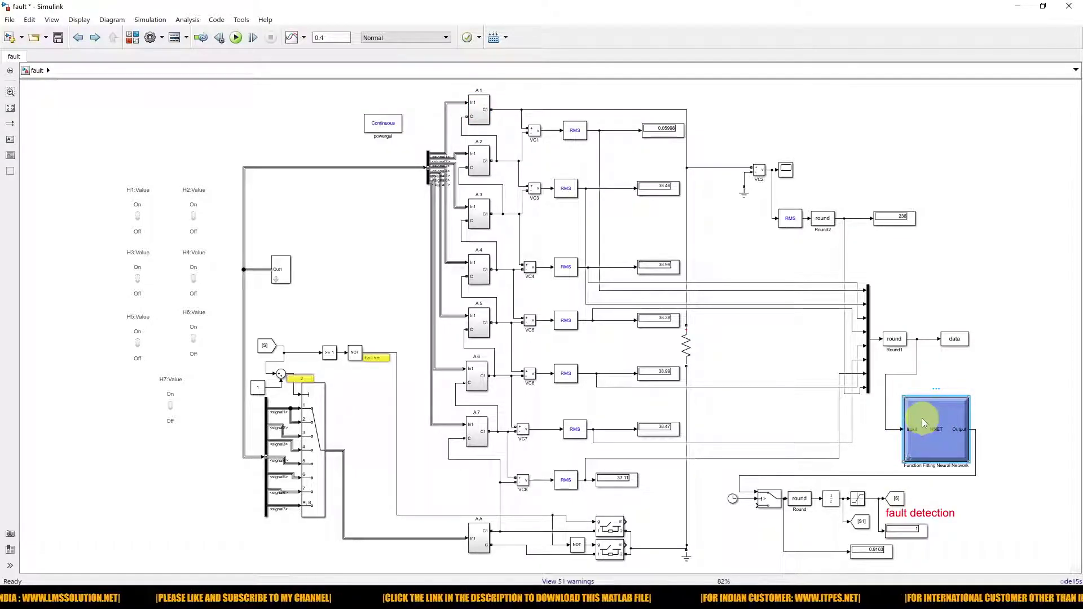
click(918, 364)
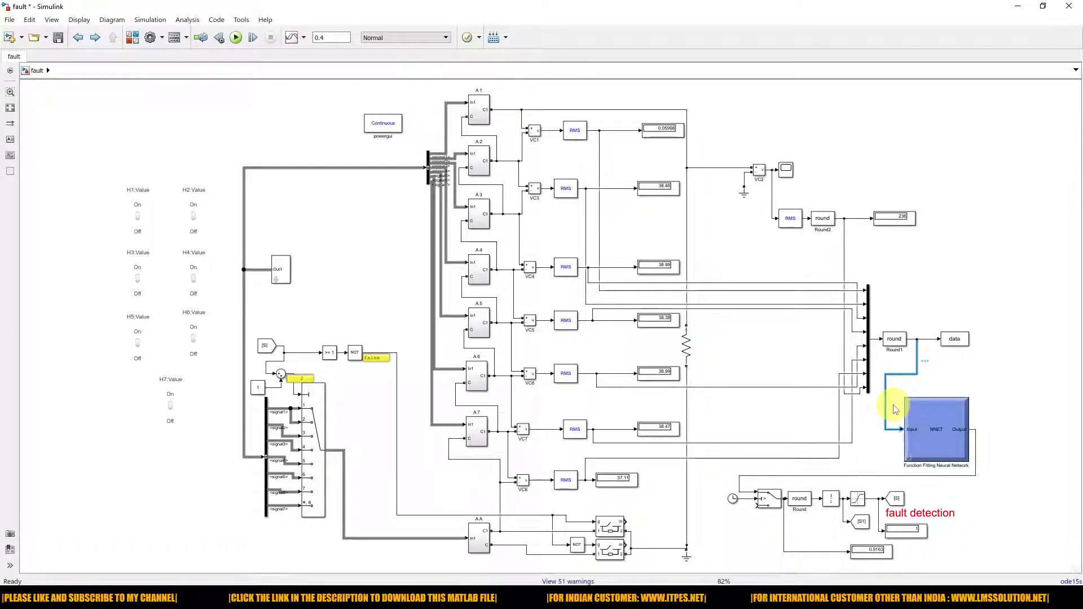
click(886, 477)
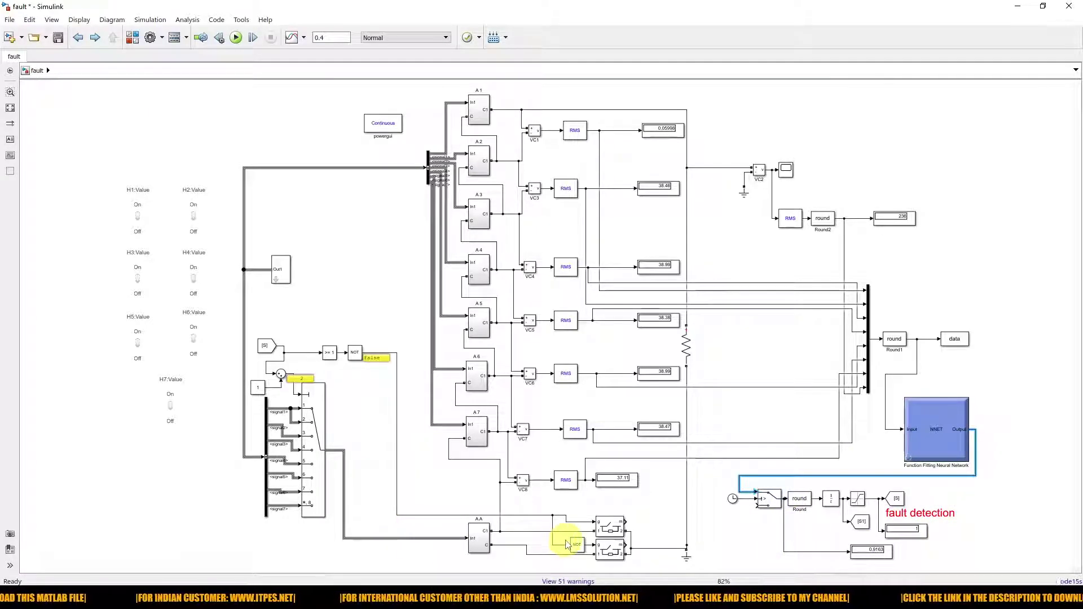
Circle the two switches beside the A A bridge with the pen, mark their controls 0 and 1, and draw an arrow through them.
key(ctrl+d)
mouse_move(561, 502)
mouse_down()
mouse_move(547, 567)
mouse_move(632, 538)
mouse_move(567, 503)
mouse_up()
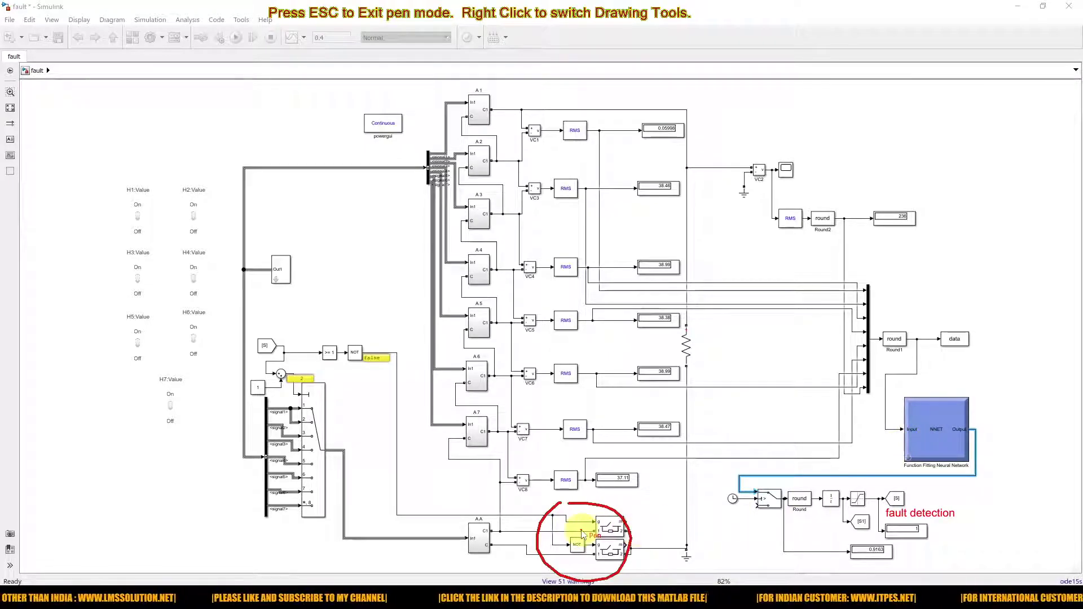
mouse_move(580, 521)
mouse_down()
mouse_move(570, 513)
mouse_move(583, 514)
mouse_move(589, 553)
mouse_up()
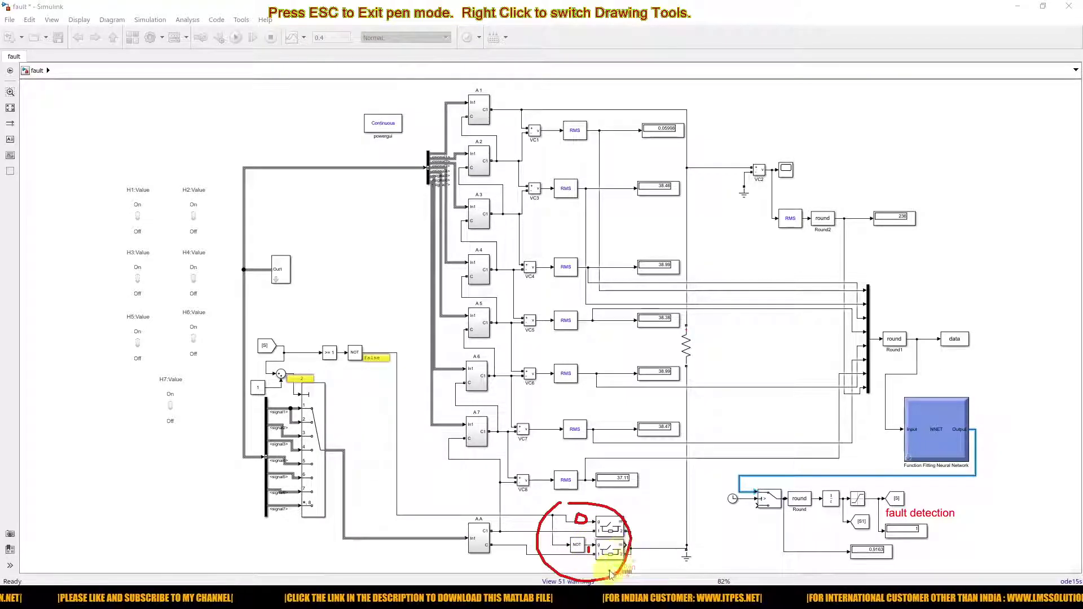
mouse_move(502, 538)
mouse_down()
mouse_move(640, 527)
mouse_move(658, 490)
mouse_move(667, 495)
mouse_up()
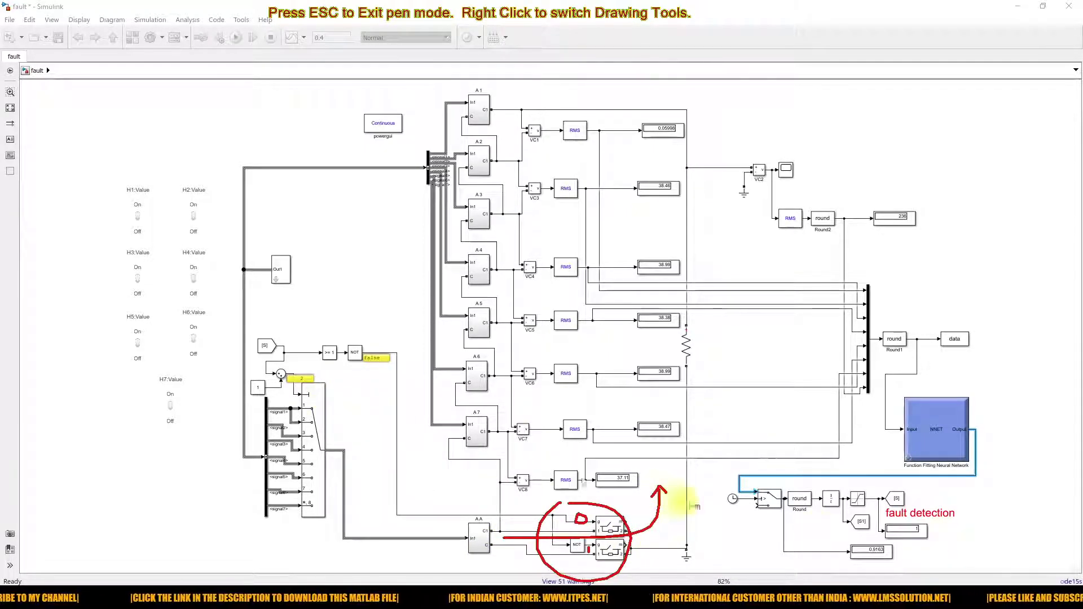
Outline the control path from the [S] tag through the NOT block towards the A A bridge, and clear all pen marks.
mouse_move(262, 330)
mouse_down()
mouse_move(262, 353)
mouse_move(380, 384)
mouse_move(432, 500)
mouse_move(492, 516)
mouse_up()
mouse_move(260, 334)
mouse_down()
mouse_move(290, 331)
mouse_move(454, 406)
mouse_move(479, 502)
mouse_up()
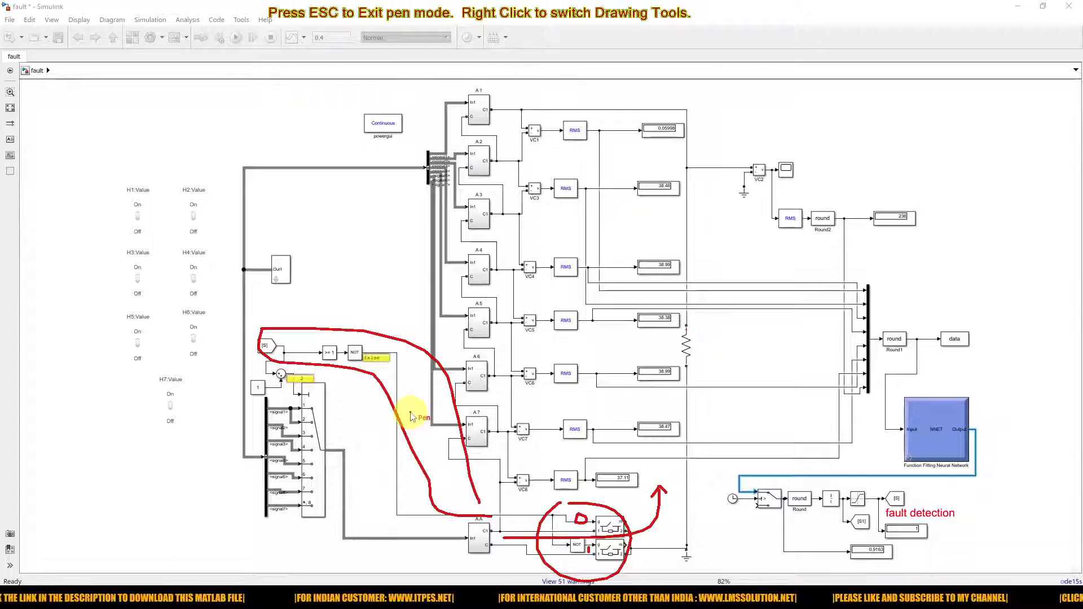
key(Escape)
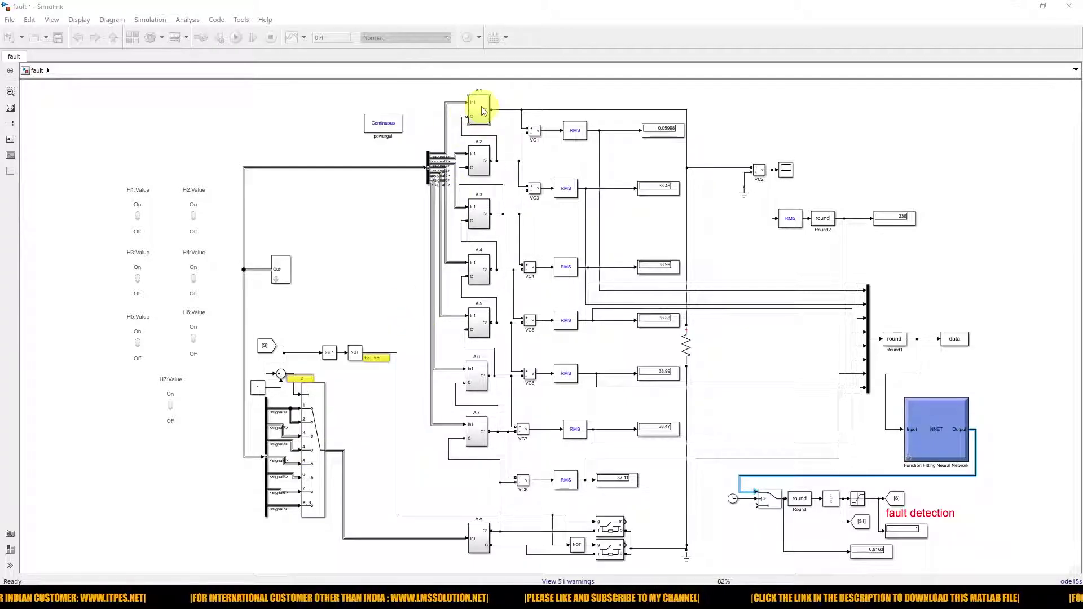
Cross out bridge A1 and circle the multiport switch that selects the gate signals, and clear all pen marks.
key(ctrl+shift+d)
mouse_move(466, 100)
mouse_down()
mouse_move(491, 102)
mouse_move(500, 118)
mouse_move(477, 125)
mouse_up()
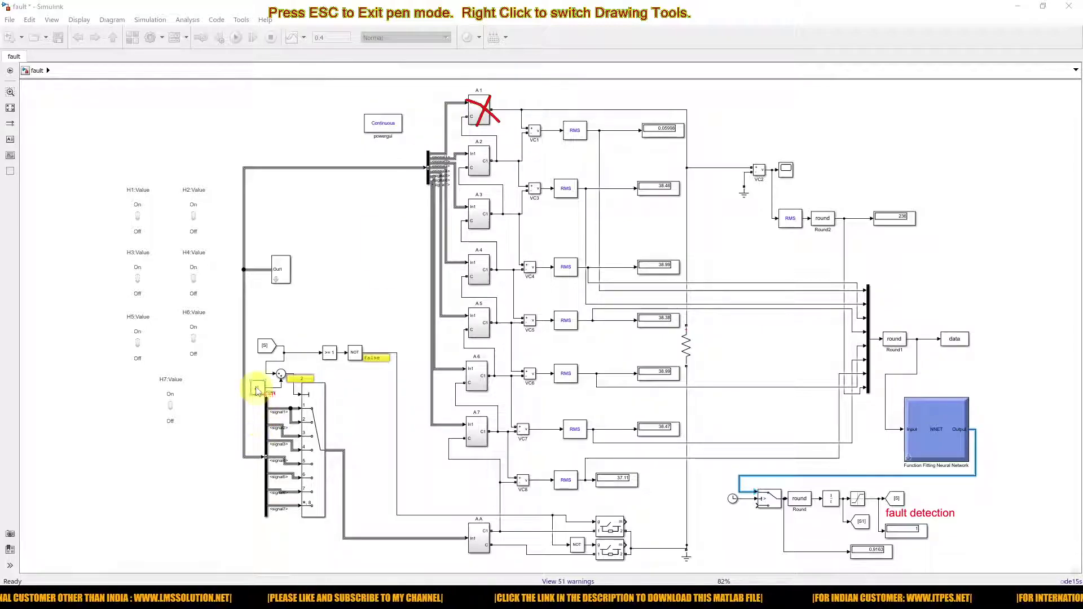
mouse_move(236, 365)
mouse_down()
mouse_move(228, 473)
mouse_move(278, 550)
mouse_move(366, 518)
mouse_move(379, 404)
mouse_move(332, 368)
mouse_move(240, 370)
mouse_up()
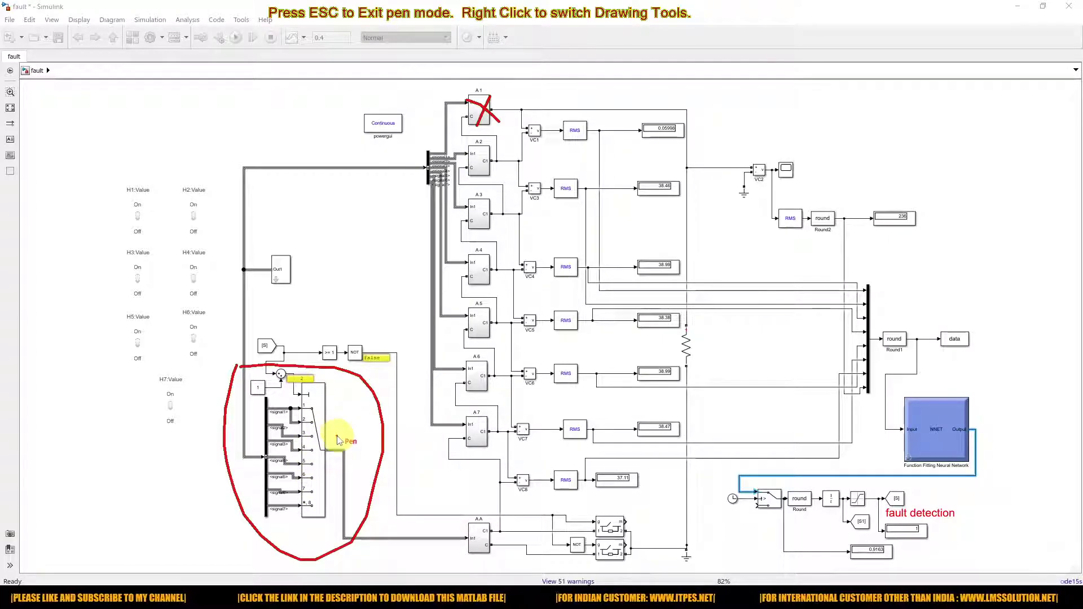
key(Escape)
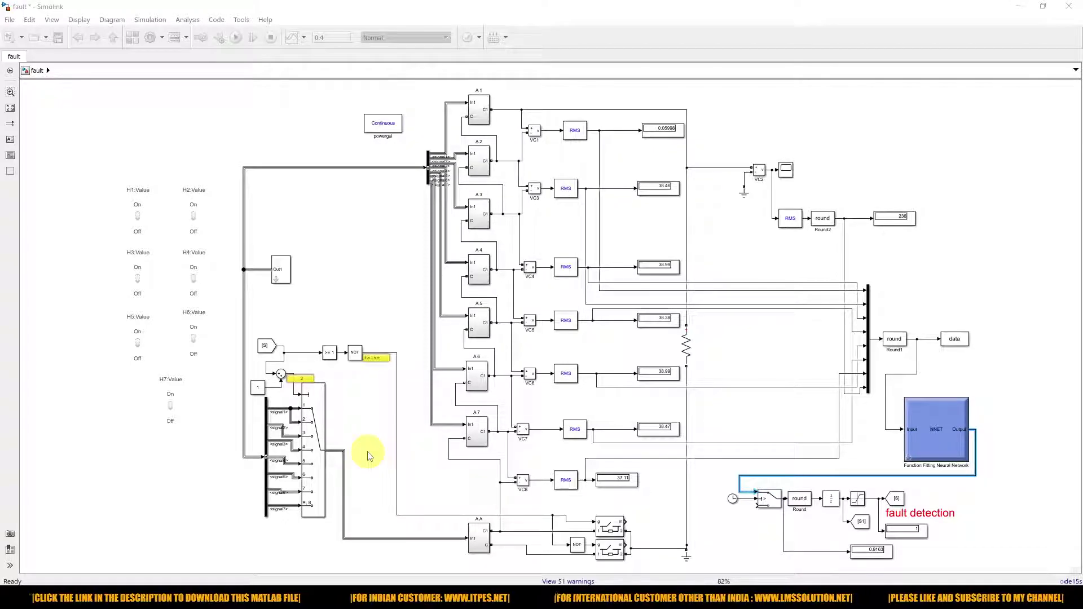
Run the fault-free simulation with H1 and all the other bridge switches set to On.
click(142, 224)
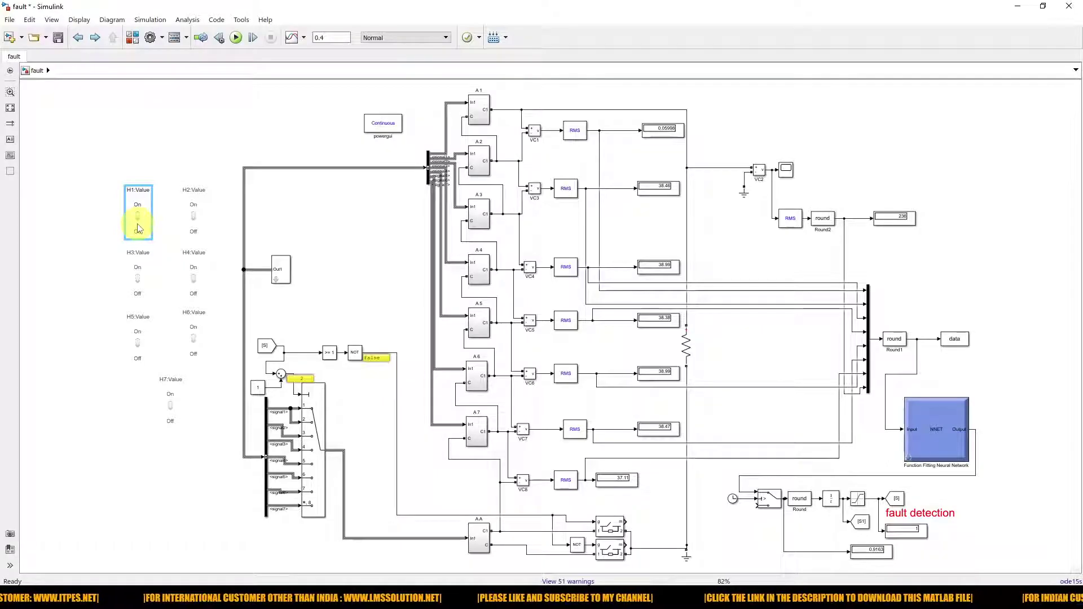
click(254, 133)
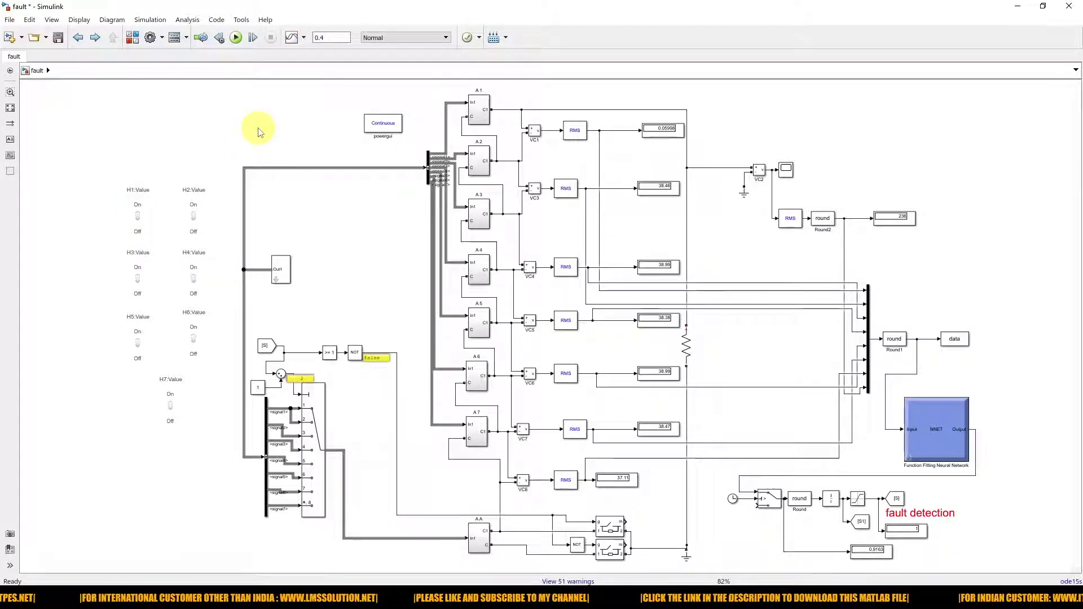
click(236, 39)
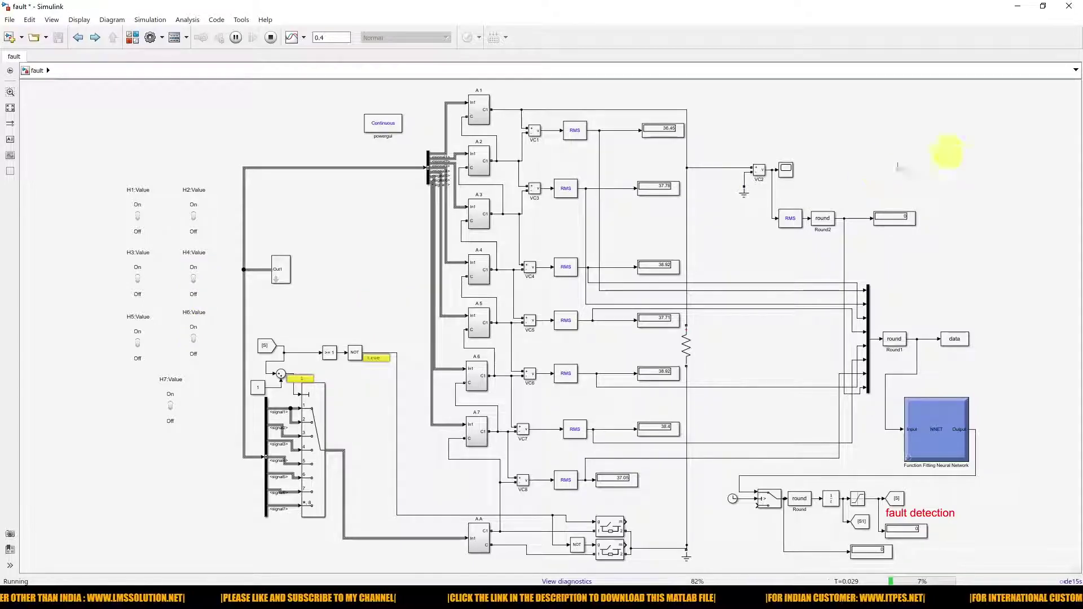
View the fault-free output voltage waveform enlarged in Scope4, and return to the fault model.
double_click(786, 170)
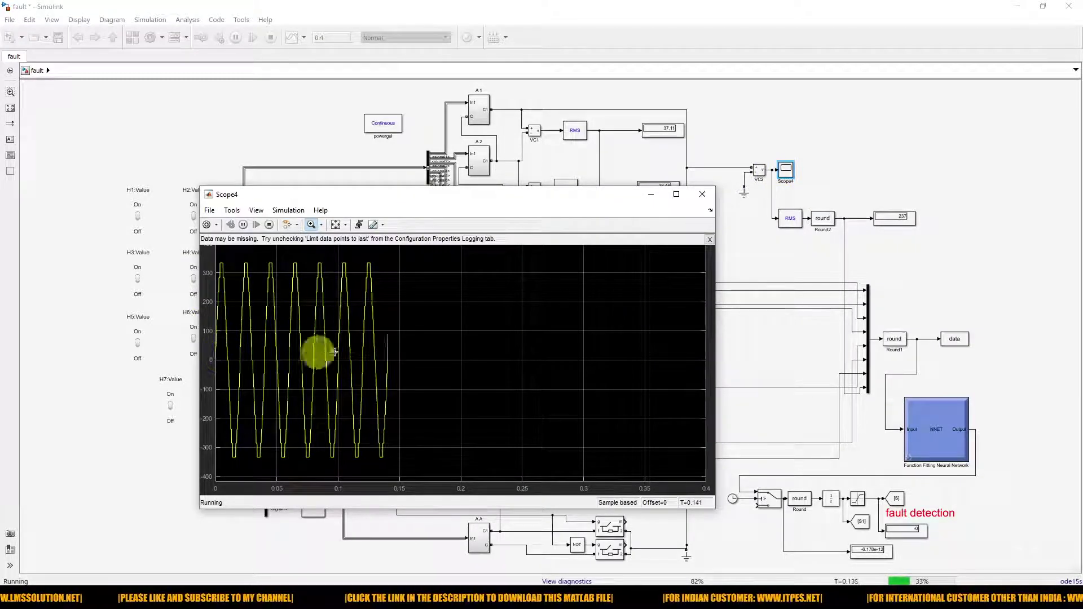
click(677, 195)
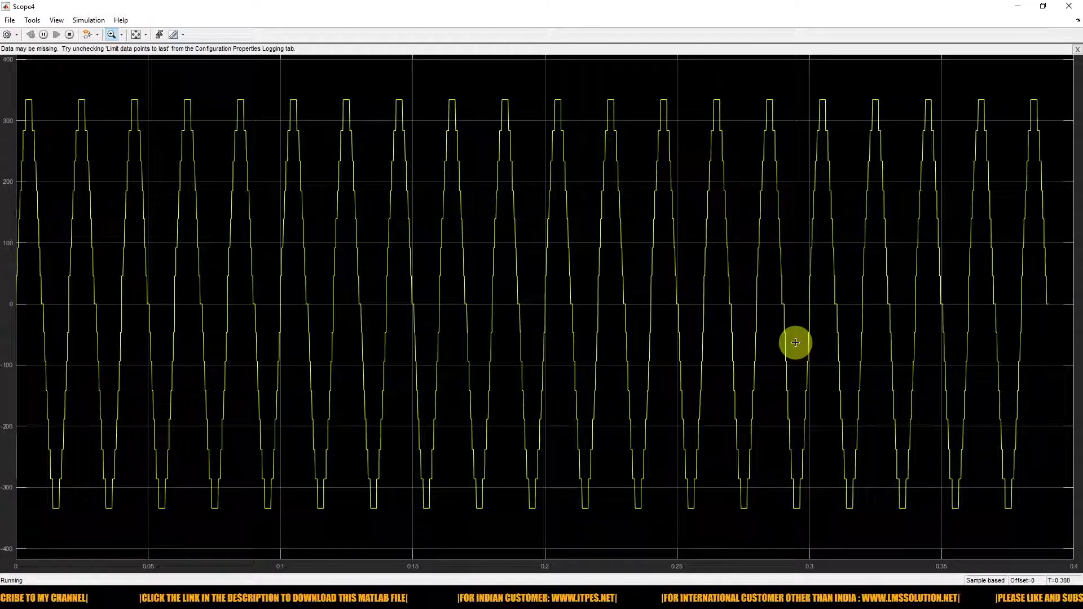
click(1043, 6)
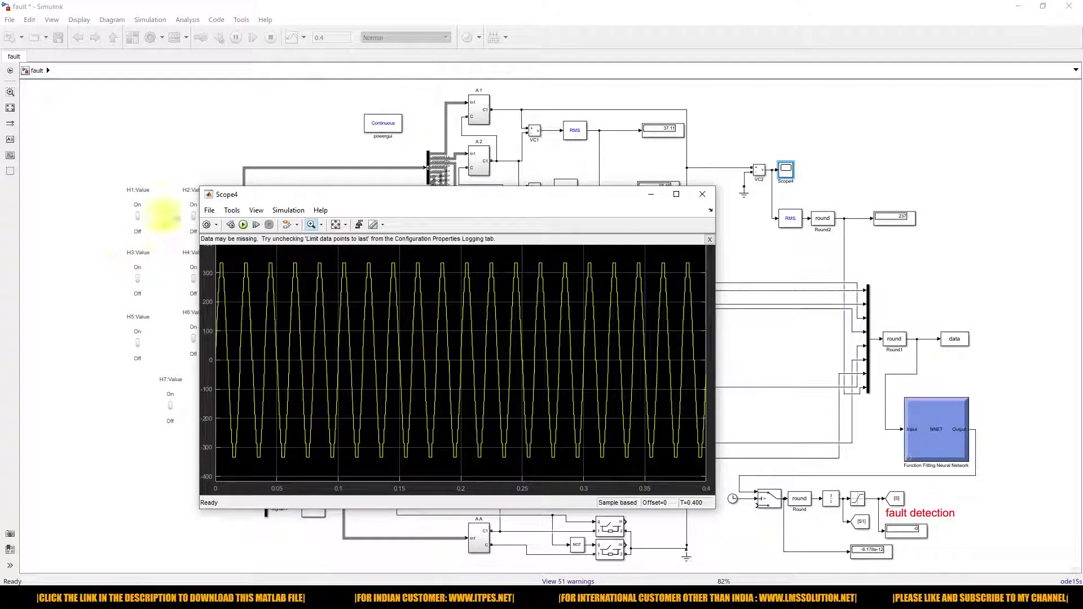
click(204, 147)
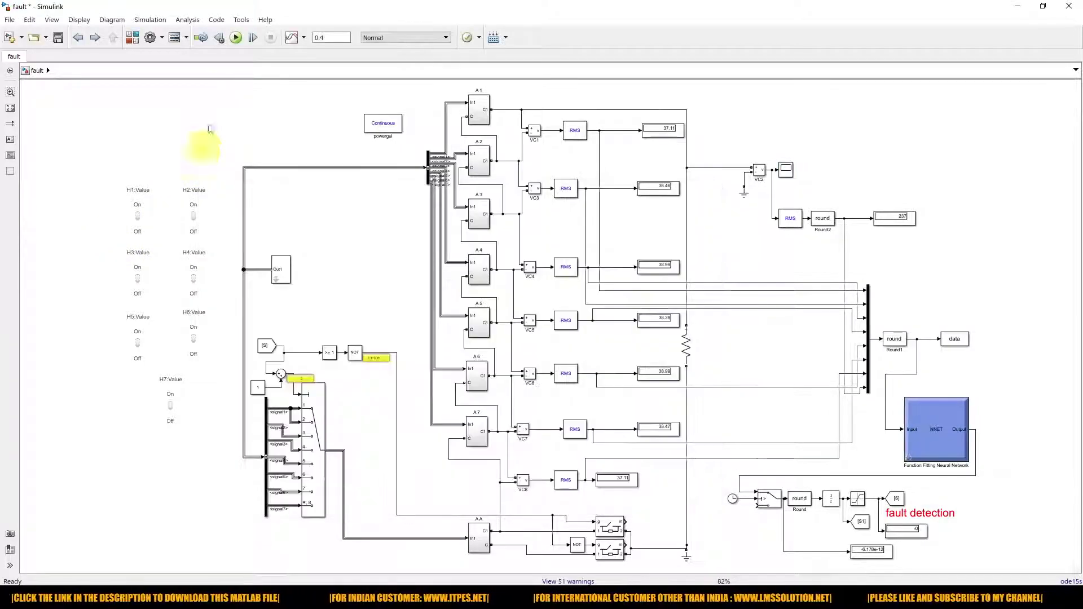
Rerun the simulation, switching H1 off partway through, and open the output voltage waveform in Scope4.
click(236, 40)
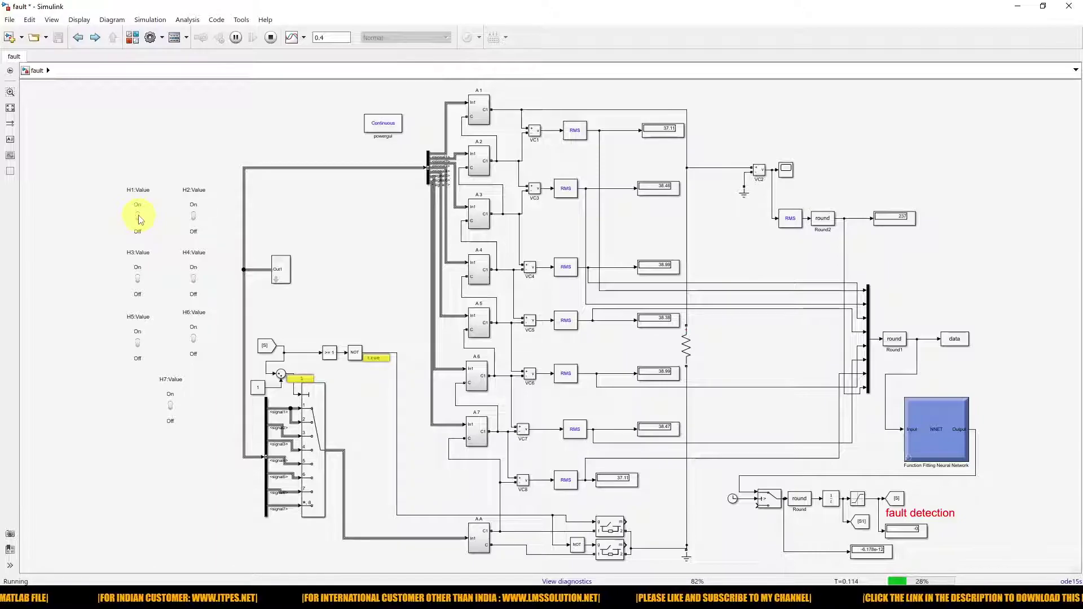
double_click(789, 173)
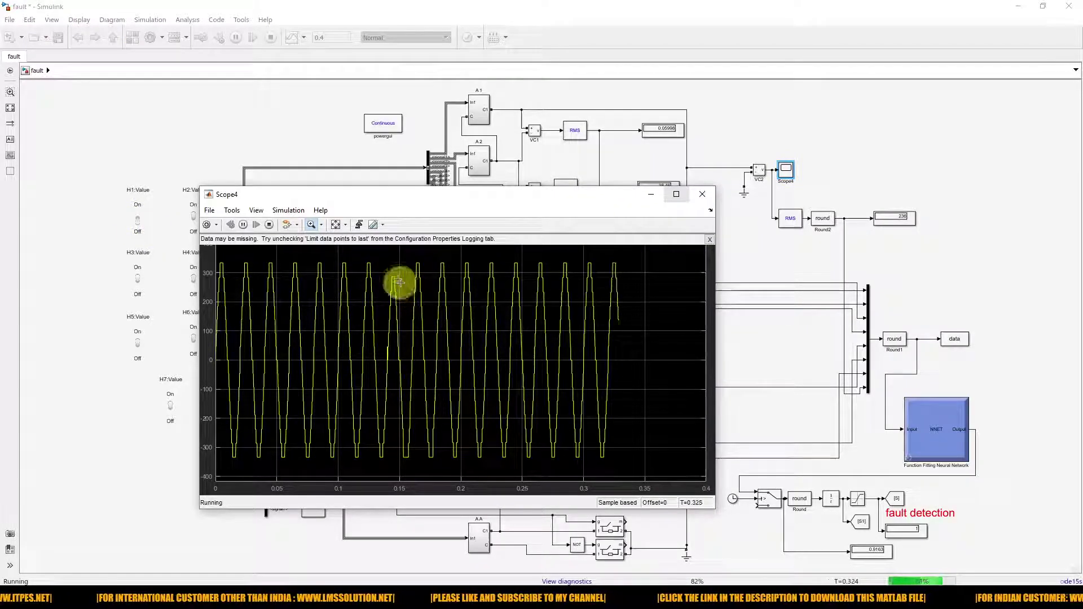
Circle the waveform dip near 0.15 s, the fault detection display, and the recovered waveform with the pen, and clear all marks.
key(F9)
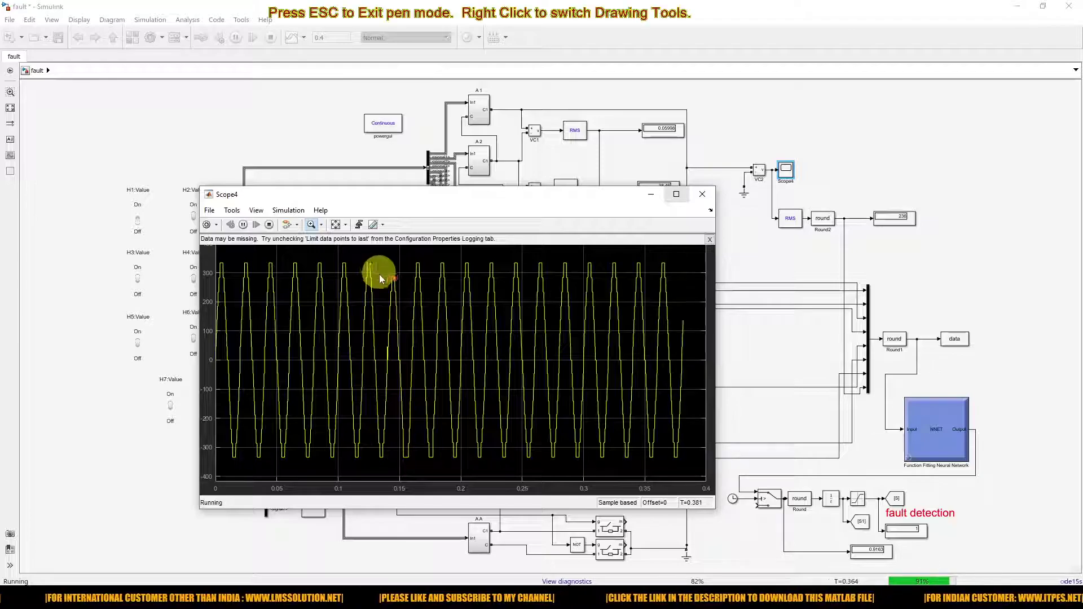
mouse_move(378, 262)
mouse_down()
mouse_move(357, 337)
mouse_move(377, 436)
mouse_move(397, 465)
mouse_move(438, 424)
mouse_move(438, 336)
mouse_move(389, 265)
mouse_up()
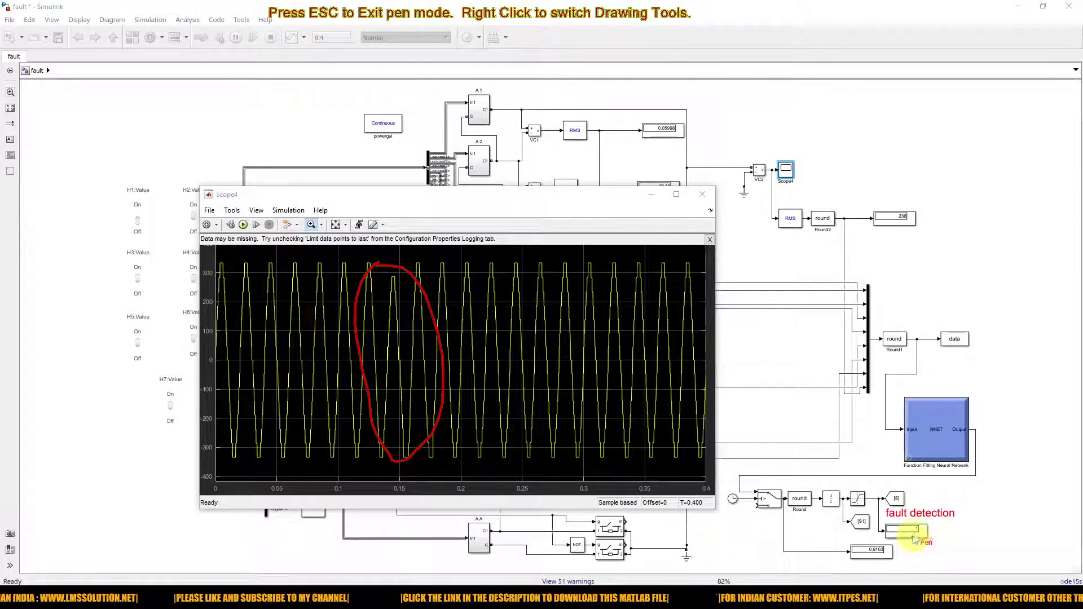
mouse_move(915, 537)
mouse_down()
mouse_move(903, 526)
mouse_move(917, 519)
mouse_move(906, 535)
mouse_move(926, 538)
mouse_up()
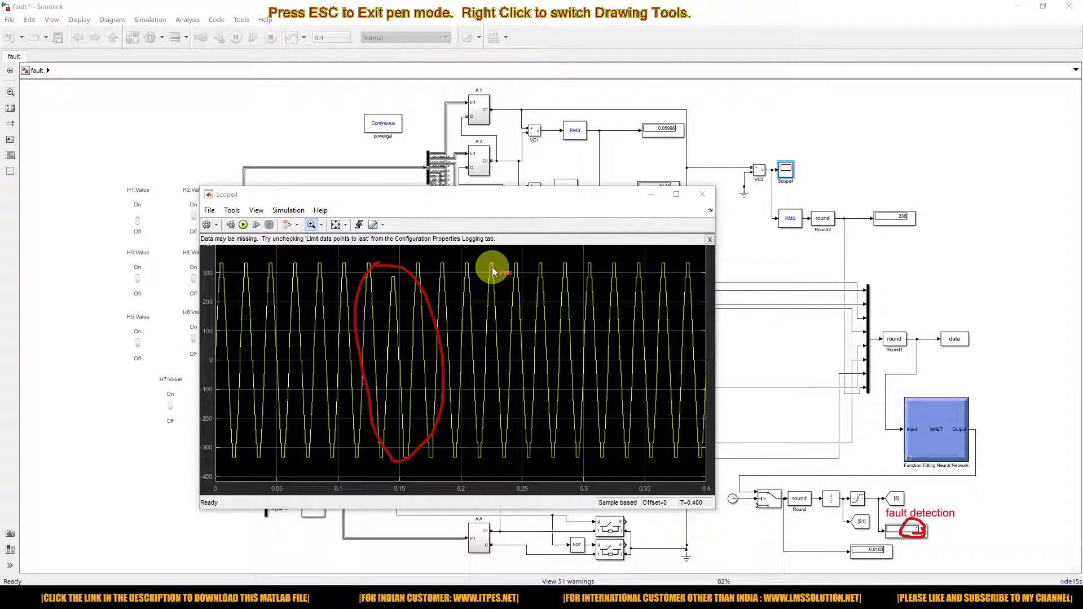
mouse_move(499, 256)
mouse_down()
mouse_move(465, 329)
mouse_move(477, 430)
mouse_move(529, 462)
mouse_move(621, 434)
mouse_move(627, 338)
mouse_move(568, 258)
mouse_move(511, 256)
mouse_move(624, 262)
mouse_move(593, 272)
mouse_move(536, 367)
mouse_up()
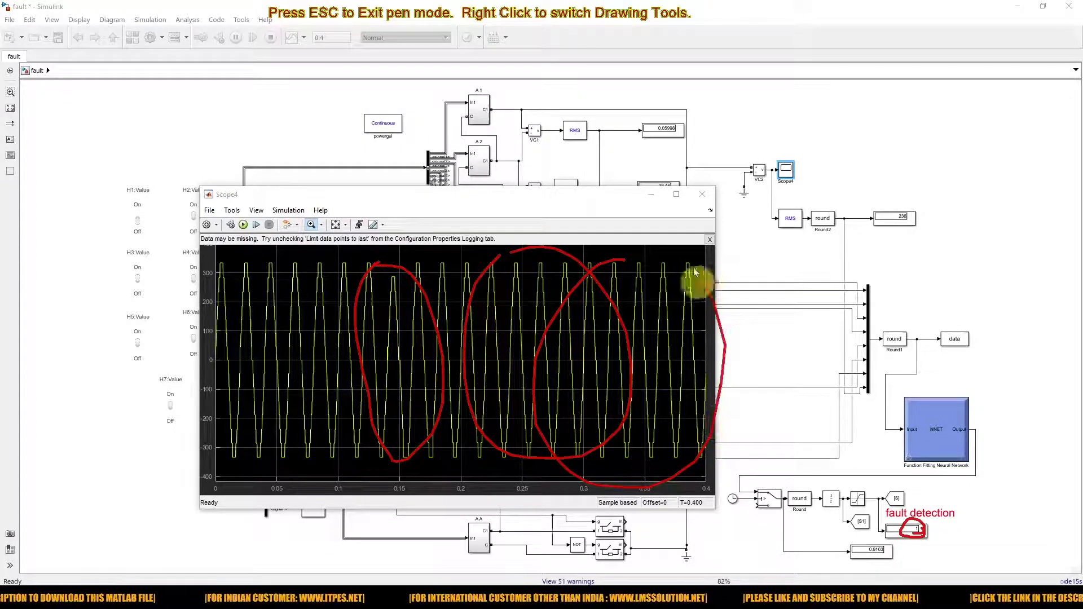
key(Escape)
key(ctrl+F1)
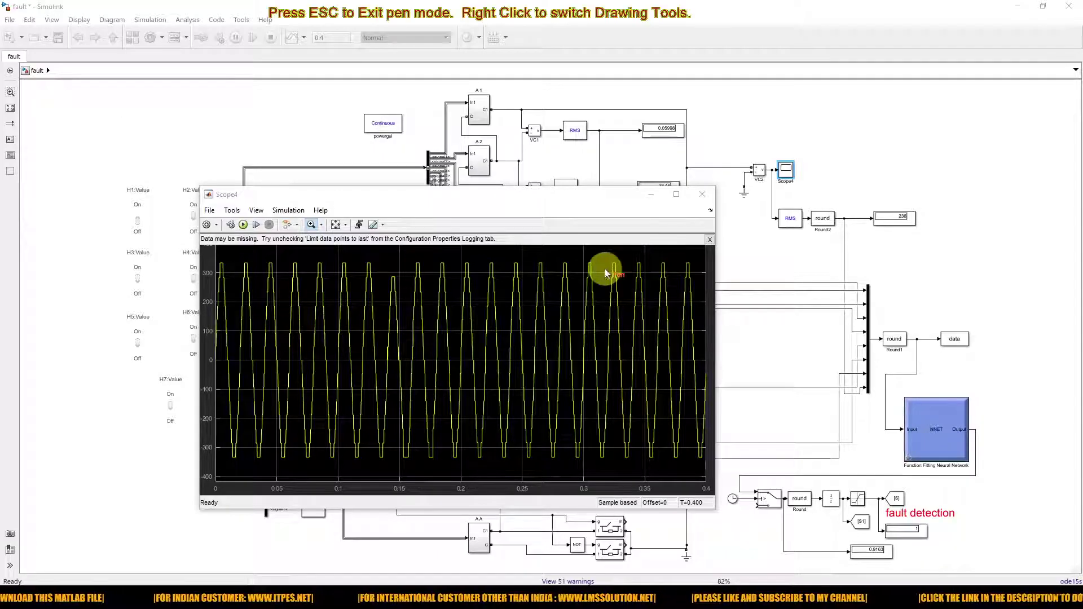
mouse_move(586, 254)
mouse_down()
mouse_move(541, 292)
mouse_move(544, 389)
mouse_move(576, 461)
mouse_move(609, 477)
mouse_move(646, 439)
mouse_move(658, 362)
mouse_move(596, 256)
mouse_up()
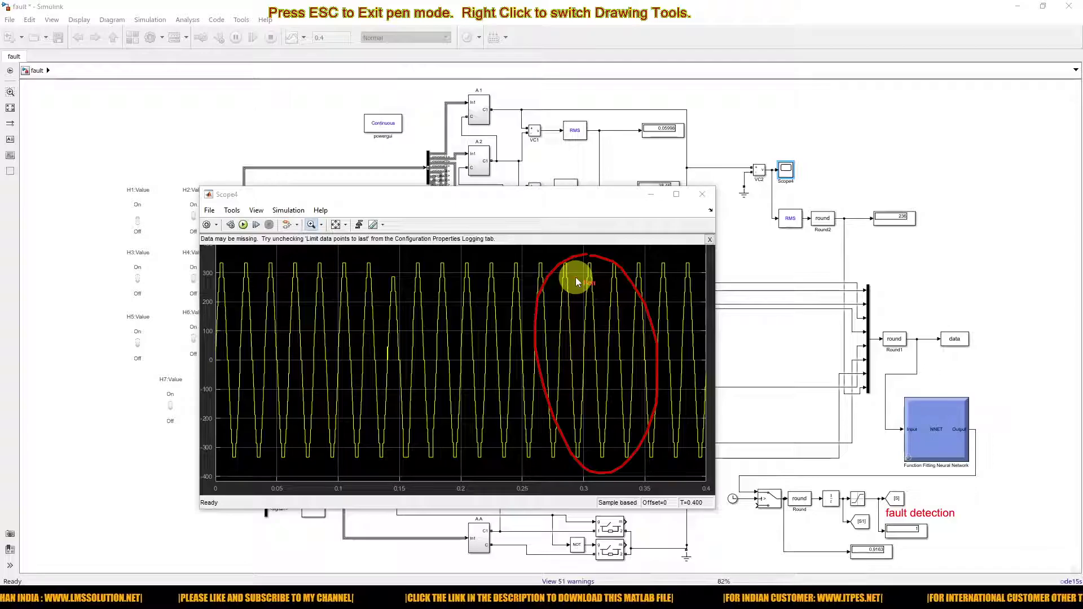
key(Escape)
Switch H1 back on and rerun the simulation with H2 switched off partway through, viewing the output in Scope4.
click(226, 112)
click(151, 216)
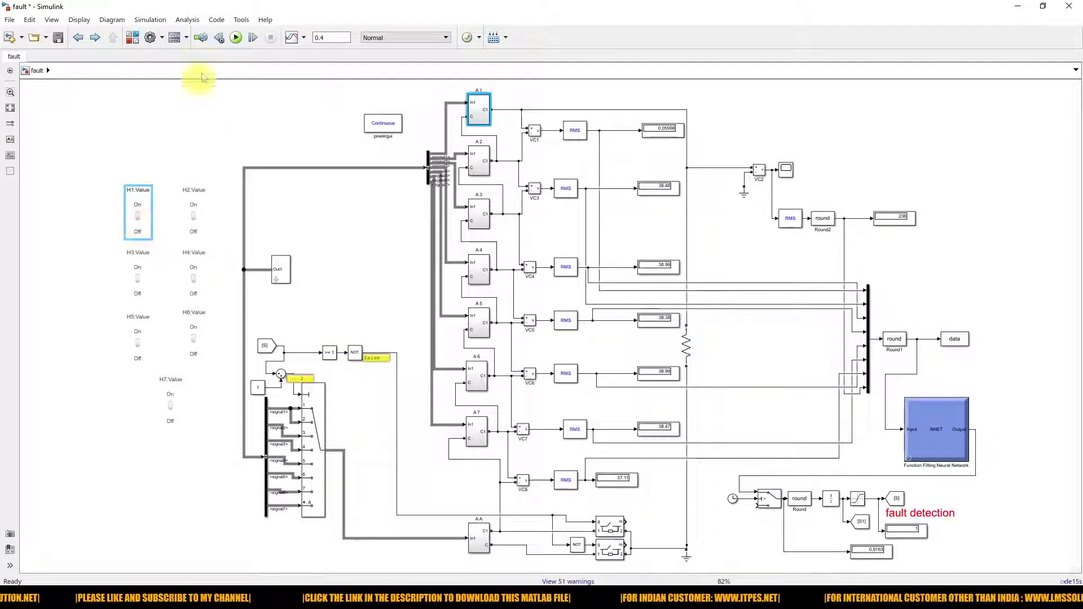
click(236, 37)
click(199, 218)
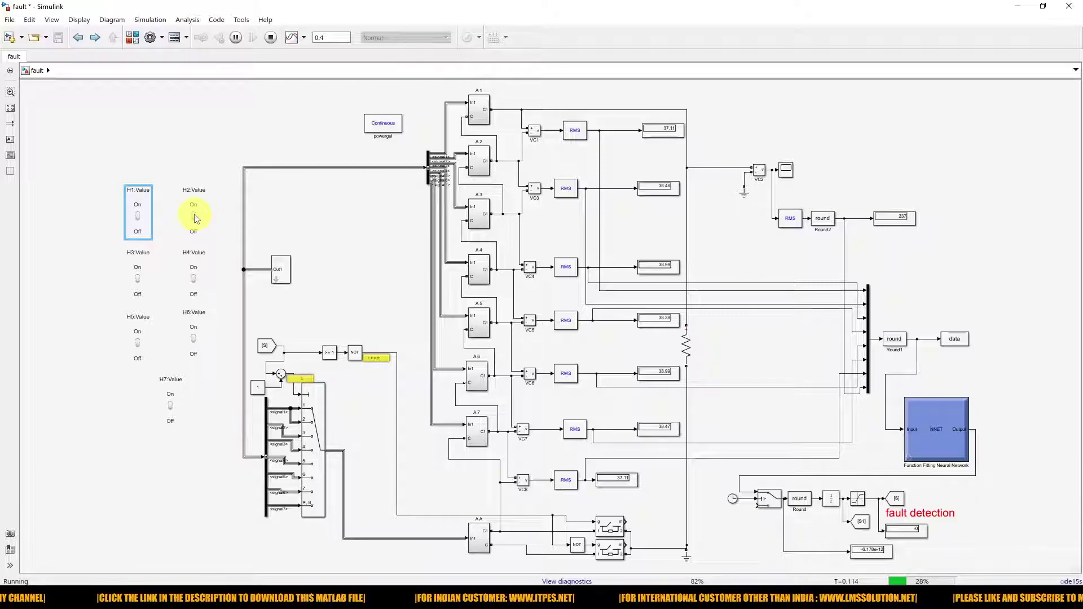
double_click(787, 169)
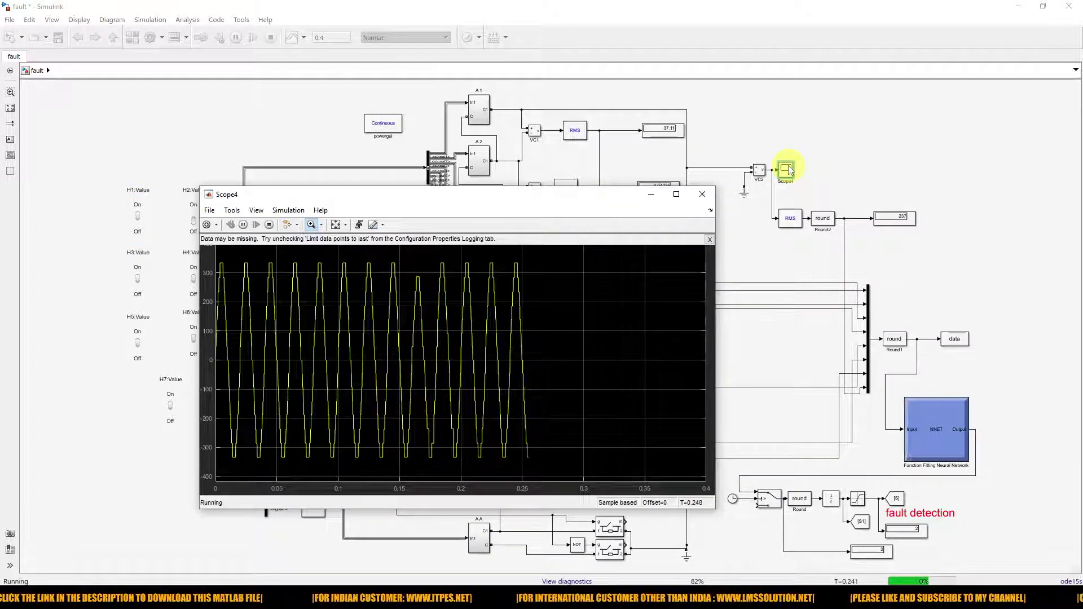
Circle the H2 fault's reduced waveform peak, the fault detection display, and the recovered cycles near 0.25 s, and clear the pen marks.
key(ctrl+shift+d)
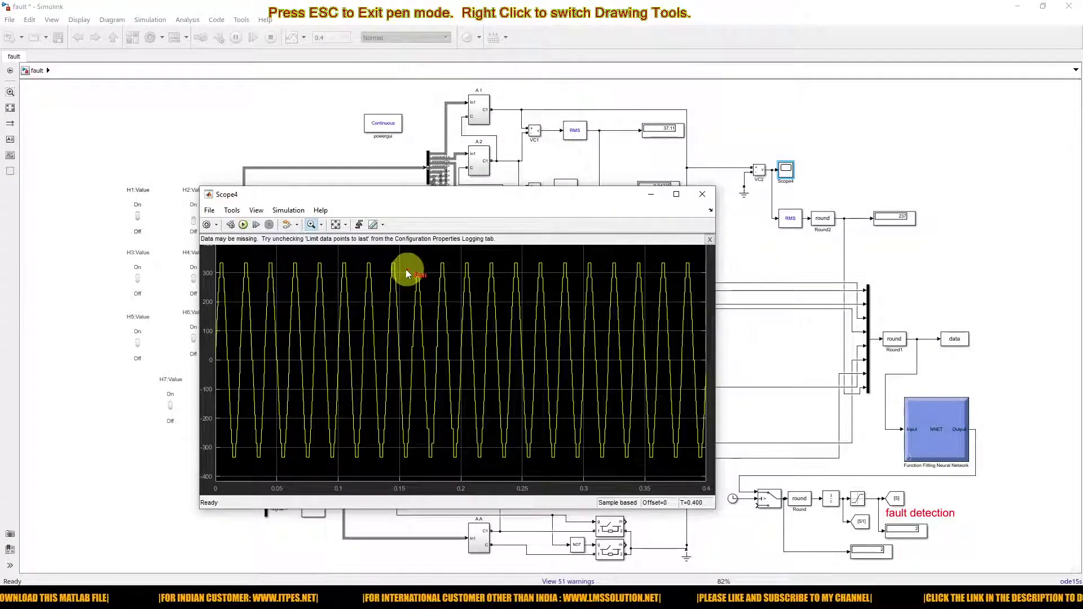
mouse_move(407, 274)
mouse_down()
mouse_move(418, 293)
mouse_move(428, 273)
mouse_move(409, 273)
mouse_up()
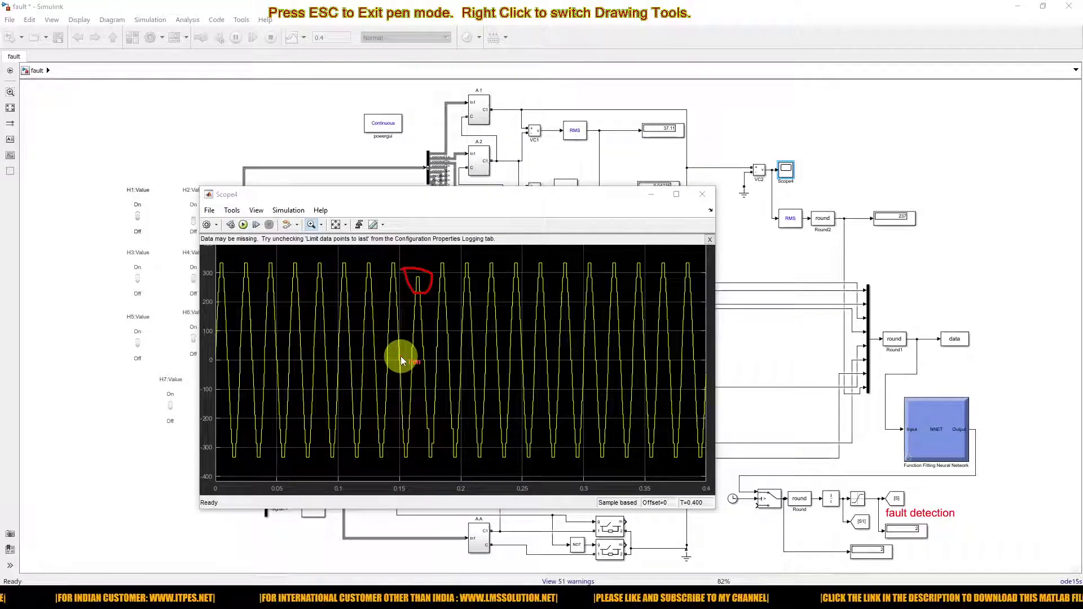
mouse_move(906, 533)
mouse_down()
mouse_move(944, 524)
mouse_move(937, 501)
mouse_move(899, 498)
mouse_move(884, 535)
mouse_move(920, 536)
mouse_up()
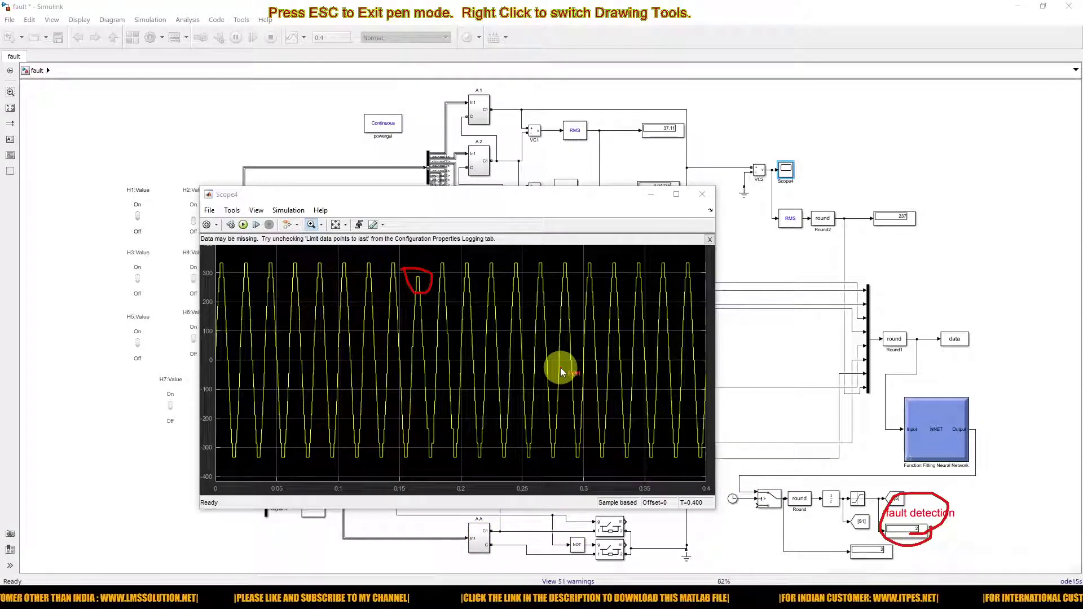
mouse_move(532, 259)
mouse_down()
mouse_move(500, 300)
mouse_move(492, 382)
mouse_move(515, 448)
mouse_up()
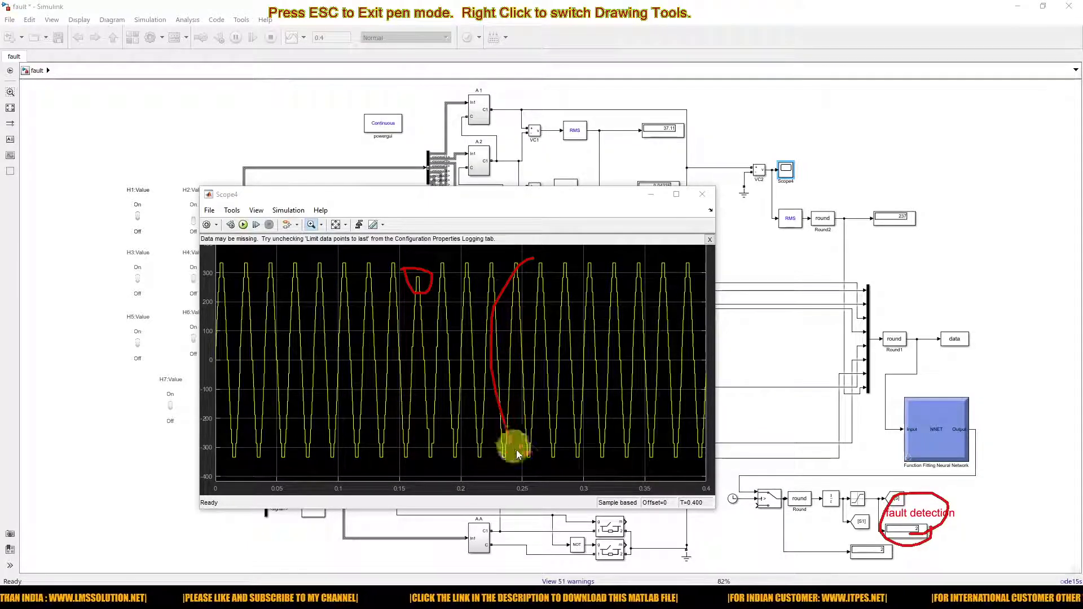
mouse_move(583, 448)
mouse_down()
mouse_move(591, 331)
mouse_move(573, 287)
mouse_up()
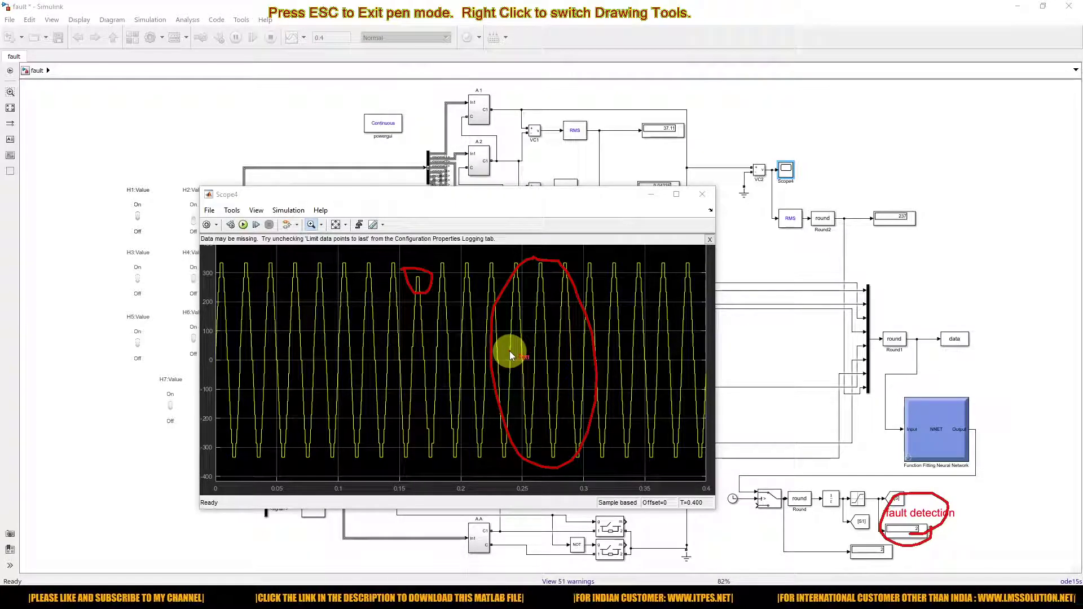
key(Escape)
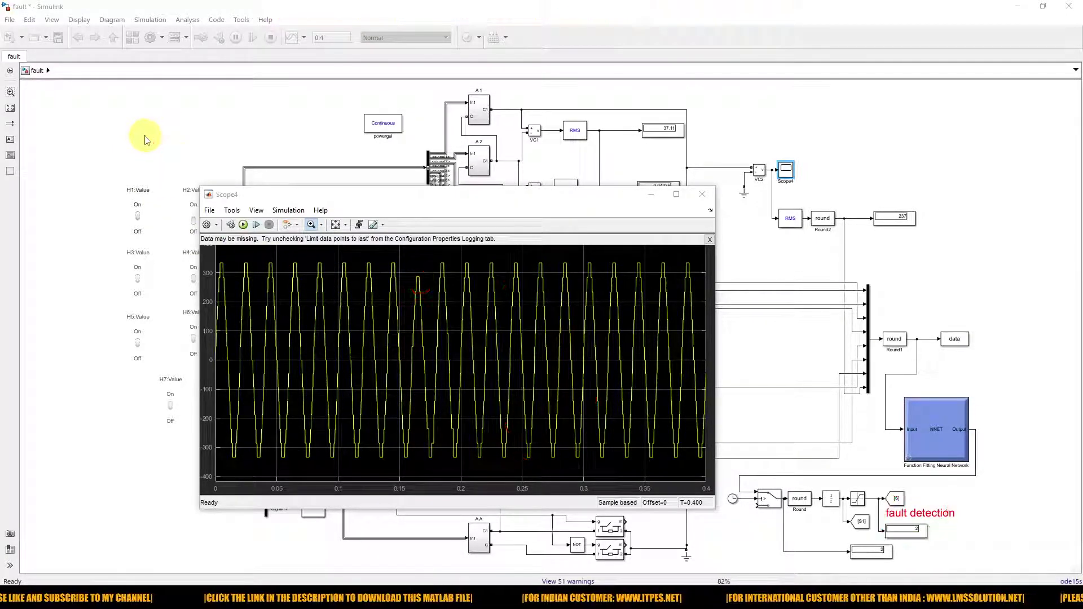
Switch H2 back on and rerun the simulation with H3 switched off partway through, viewing the output in Scope4.
click(202, 219)
double_click(202, 219)
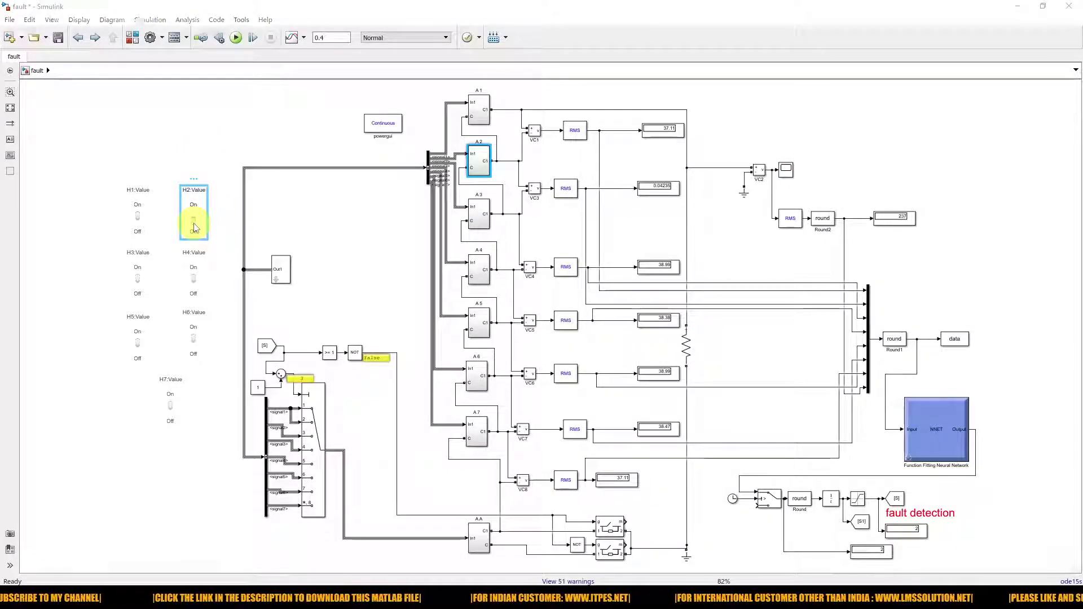
click(293, 348)
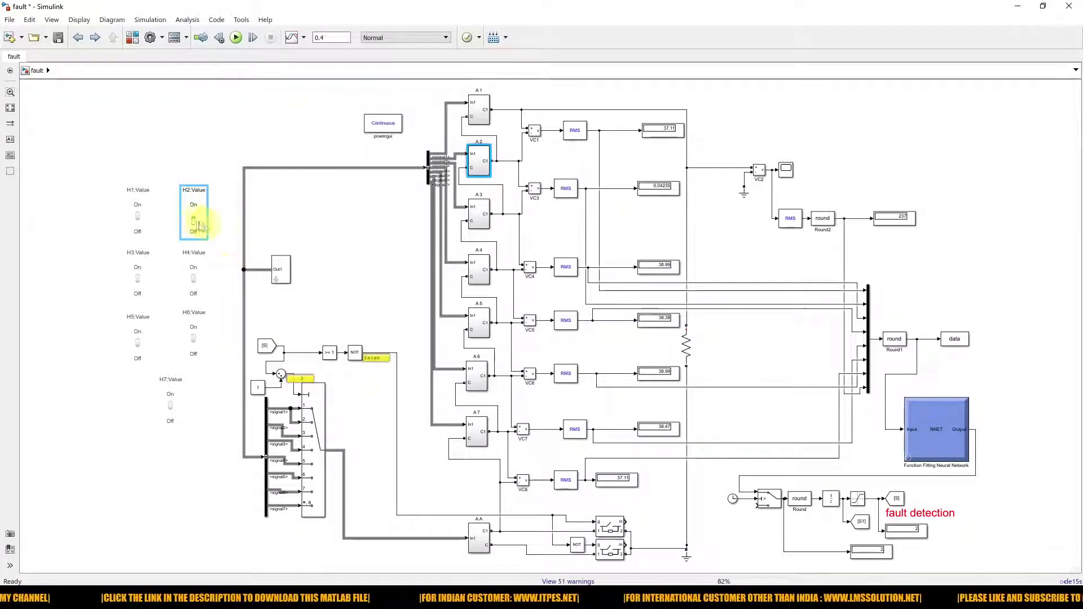
click(213, 138)
click(235, 37)
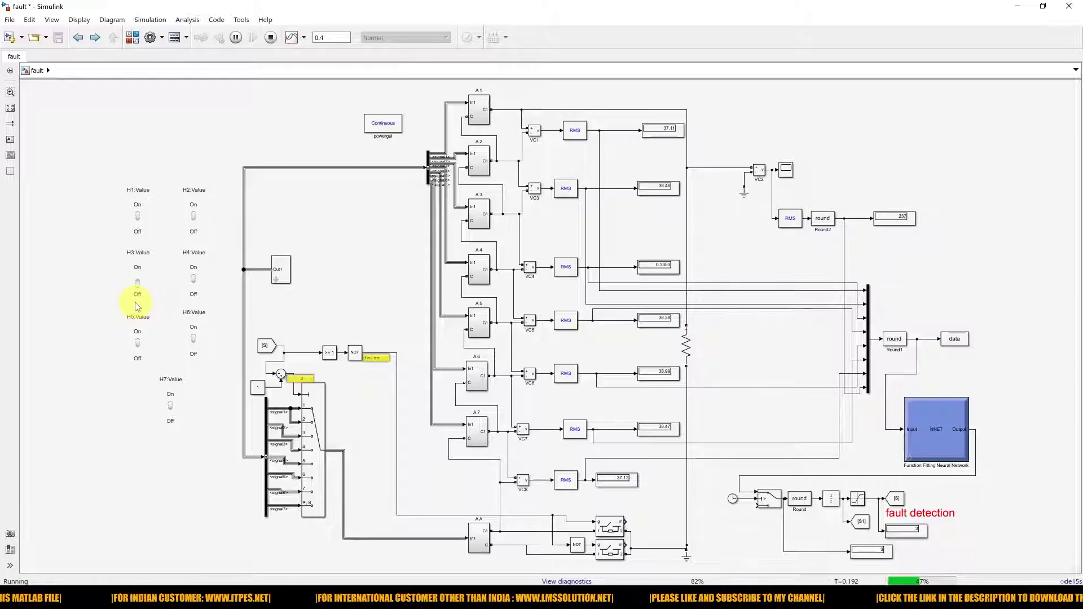
double_click(787, 171)
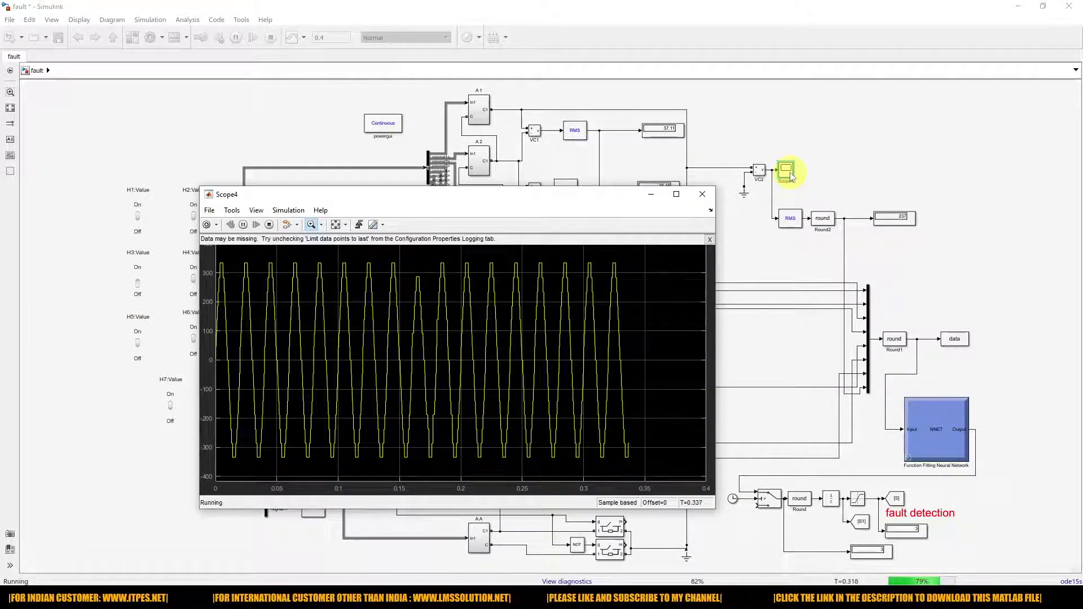
Mark the H3 fault's reduced waveform peak, the fault detection display, and the recovered cycles with the pen, and clear the marks.
key(ctrl+alt+p)
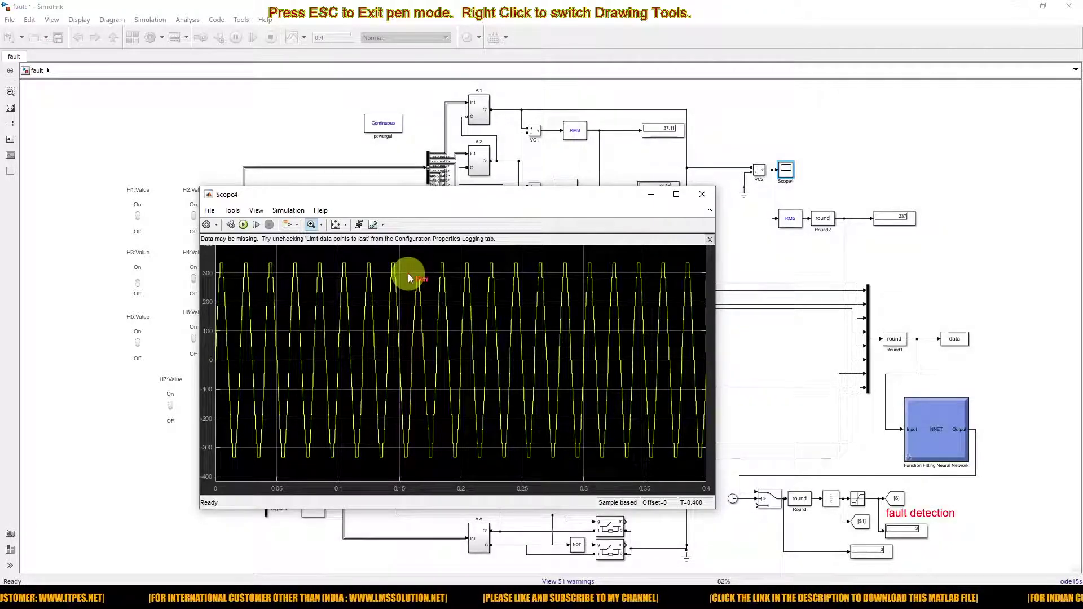
mouse_move(408, 273)
mouse_down()
mouse_move(411, 300)
mouse_move(438, 297)
mouse_move(439, 276)
mouse_move(407, 269)
mouse_up()
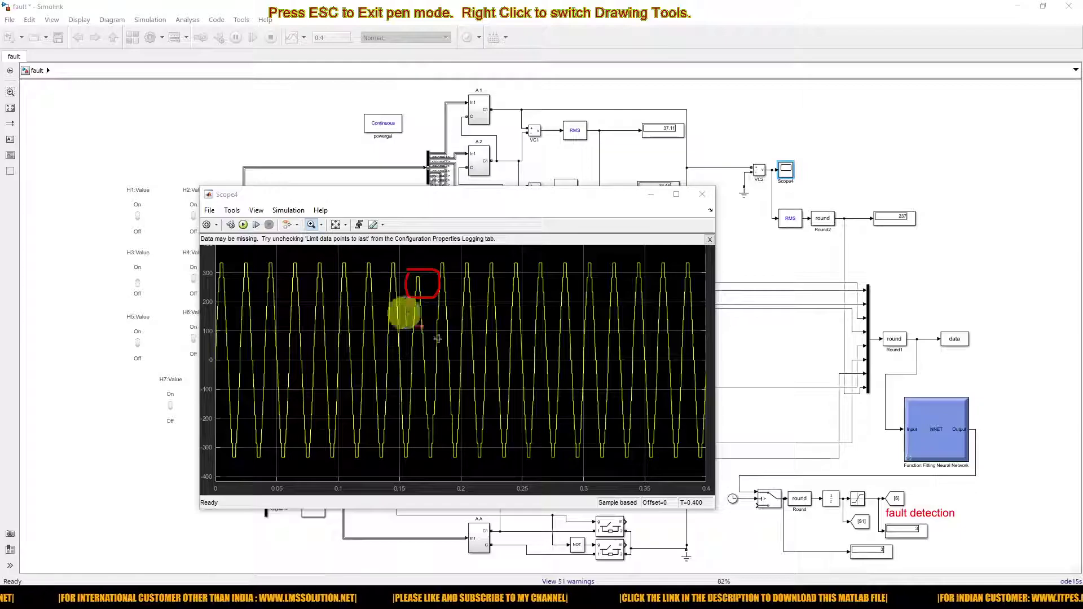
mouse_move(906, 535)
mouse_down()
mouse_move(929, 534)
mouse_move(924, 515)
mouse_move(892, 516)
mouse_move(906, 539)
mouse_up()
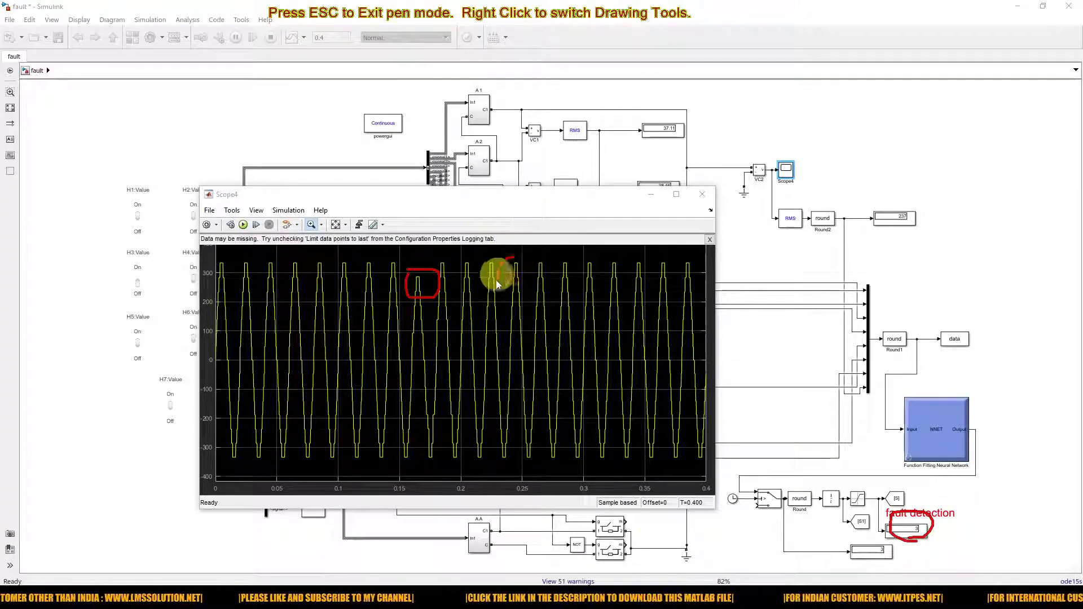
mouse_move(506, 388)
mouse_down()
mouse_move(528, 460)
mouse_move(549, 458)
mouse_move(570, 361)
mouse_move(553, 280)
mouse_move(529, 263)
mouse_up()
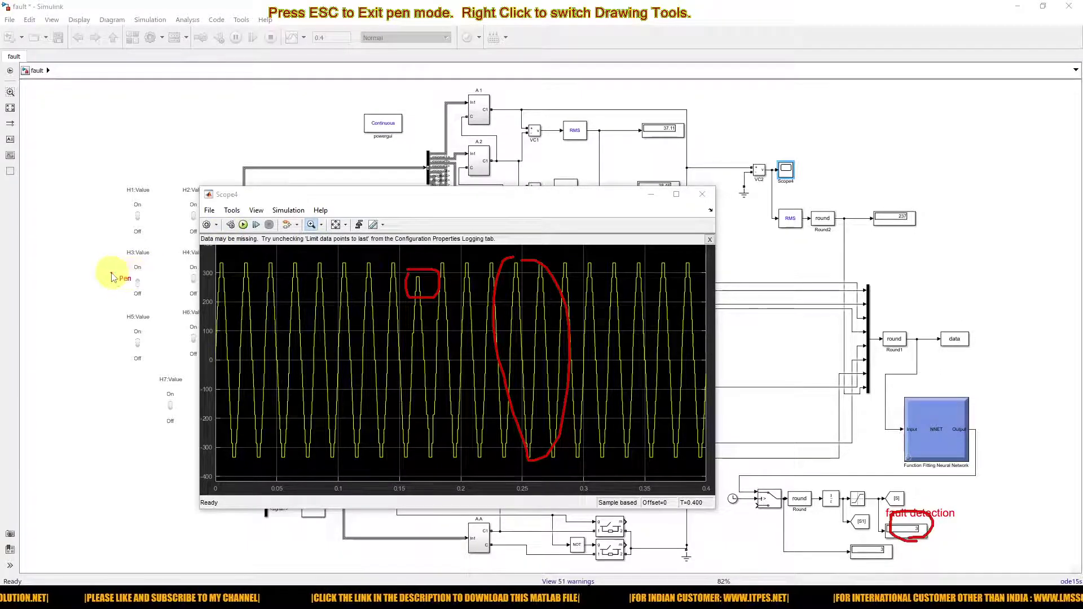
key(Escape)
Switch H3 back on and rerun the simulation with H4 switched off partway through, viewing the output in Scope4.
click(90, 288)
click(138, 287)
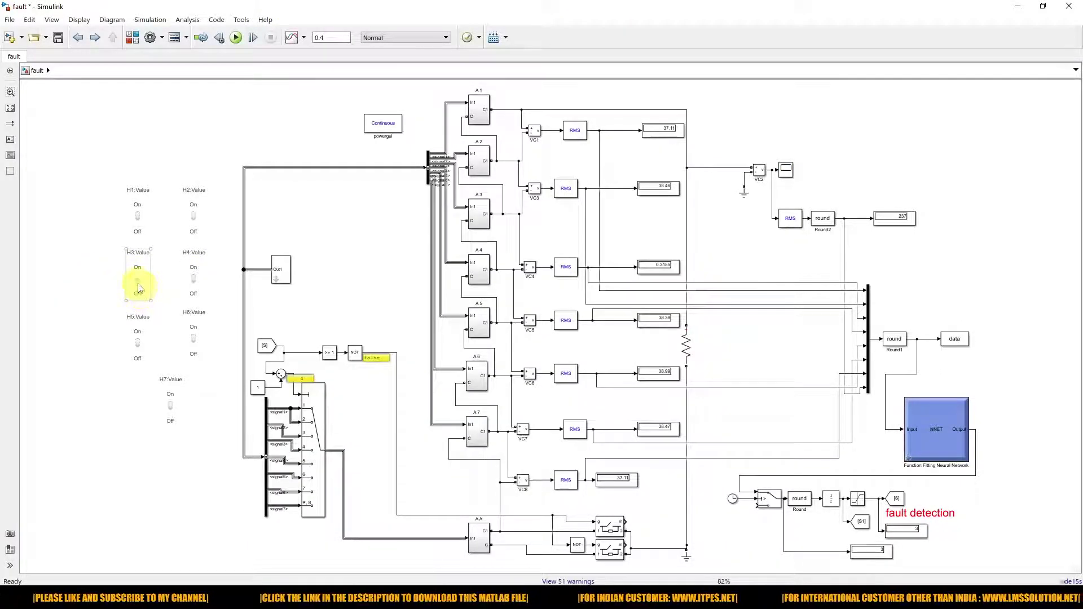
click(138, 292)
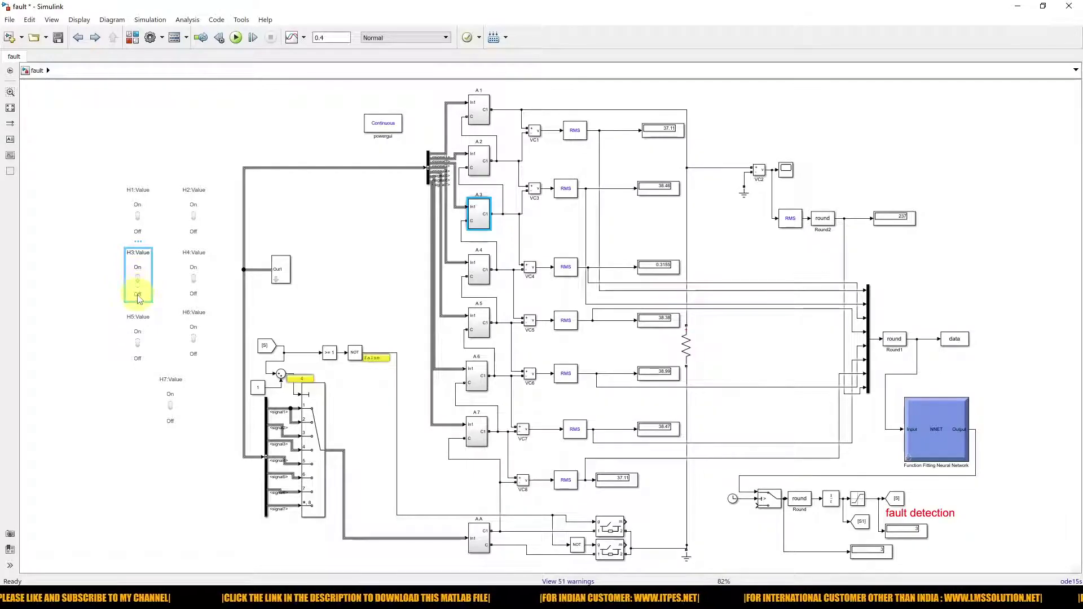
click(237, 38)
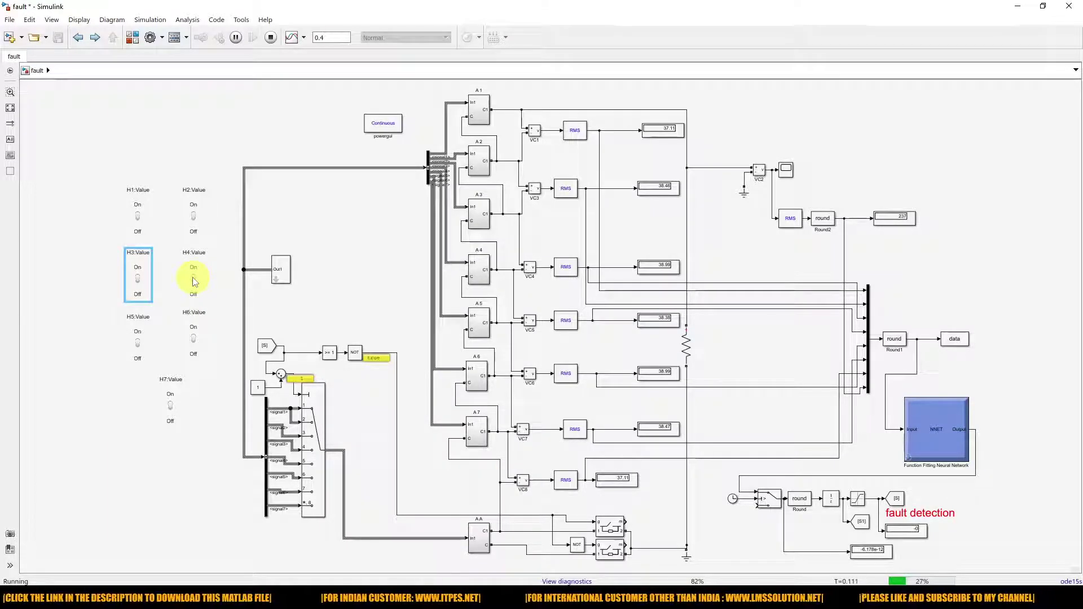
click(193, 280)
double_click(787, 173)
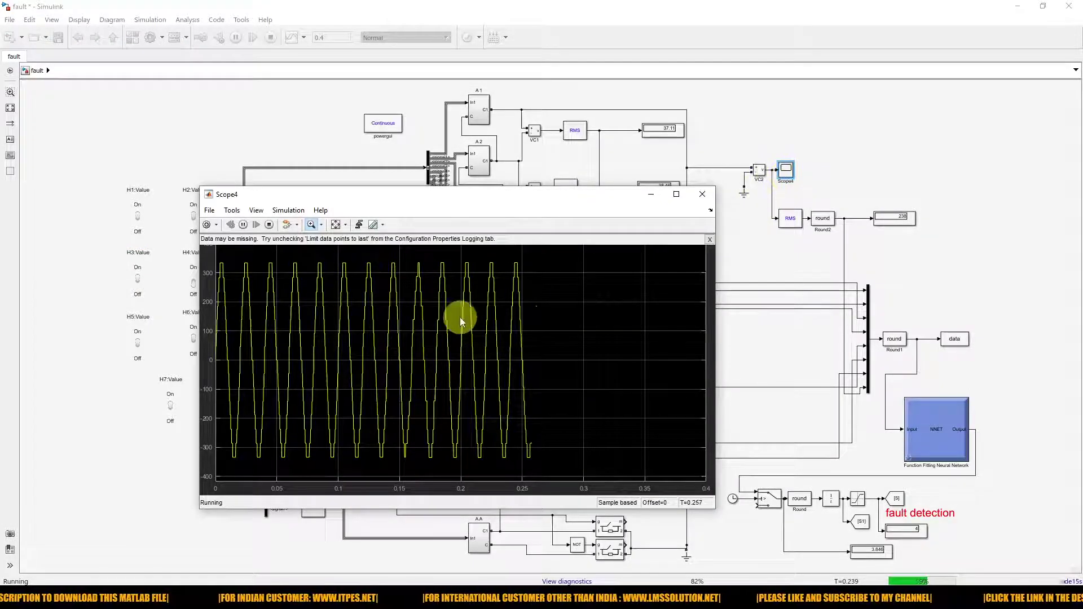
Circle the H4 fault's distorted peaks near 0.16 s, the fault detection display, and the recovered cycles with the pen, and clear the marks.
key(F12)
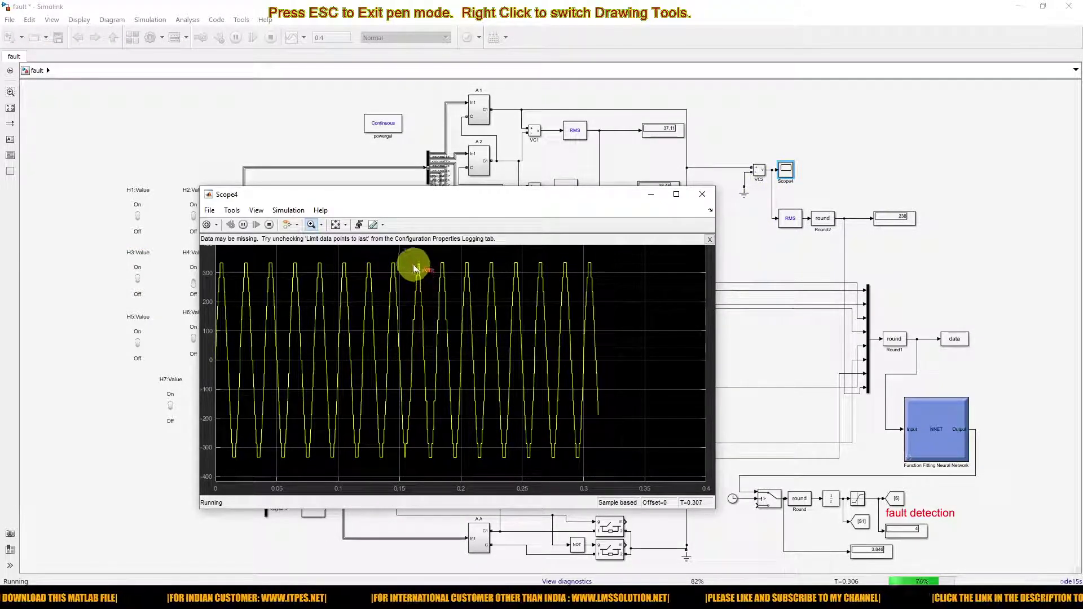
mouse_move(406, 259)
mouse_down()
mouse_move(417, 290)
mouse_move(432, 270)
mouse_move(416, 265)
mouse_up()
mouse_move(402, 398)
mouse_down()
mouse_move(400, 467)
mouse_move(418, 402)
mouse_up()
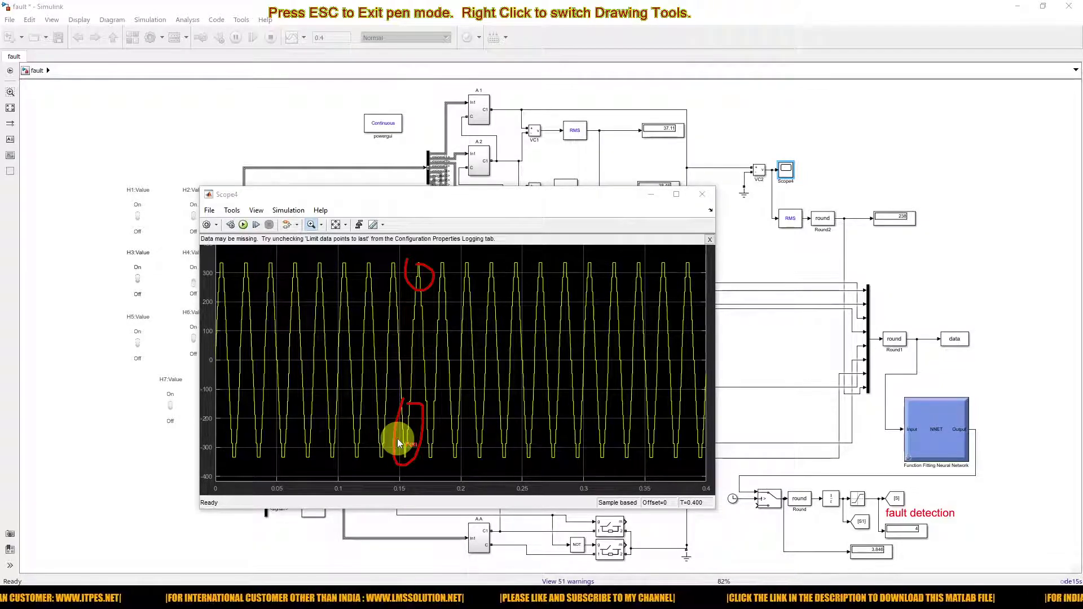
mouse_move(909, 535)
mouse_down()
mouse_move(937, 535)
mouse_move(915, 520)
mouse_move(920, 535)
mouse_up()
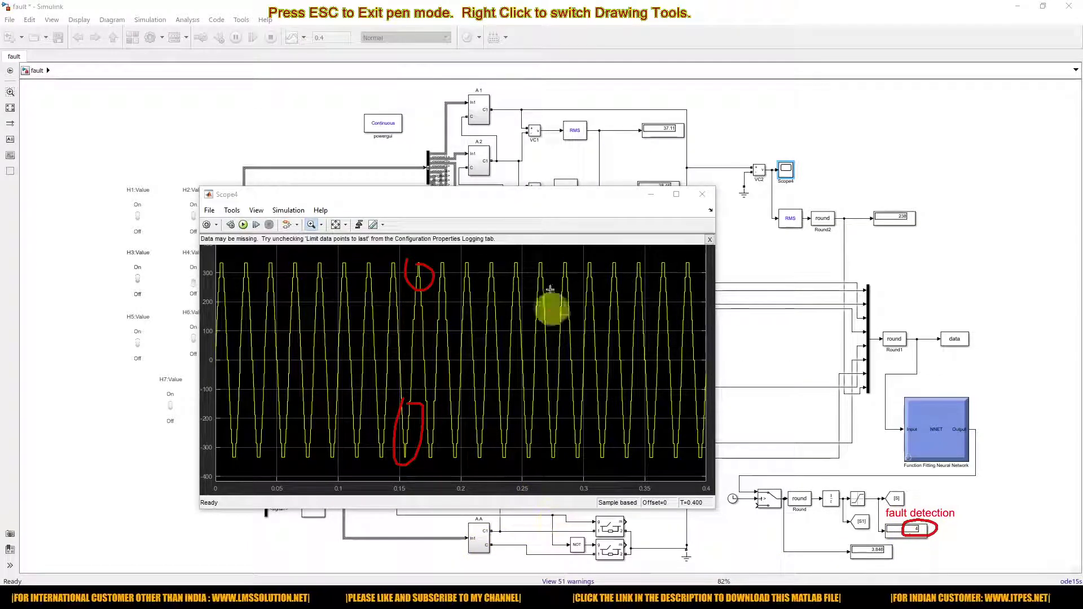
mouse_move(532, 255)
mouse_down()
mouse_move(519, 296)
mouse_move(519, 374)
mouse_move(529, 434)
mouse_move(552, 463)
mouse_up()
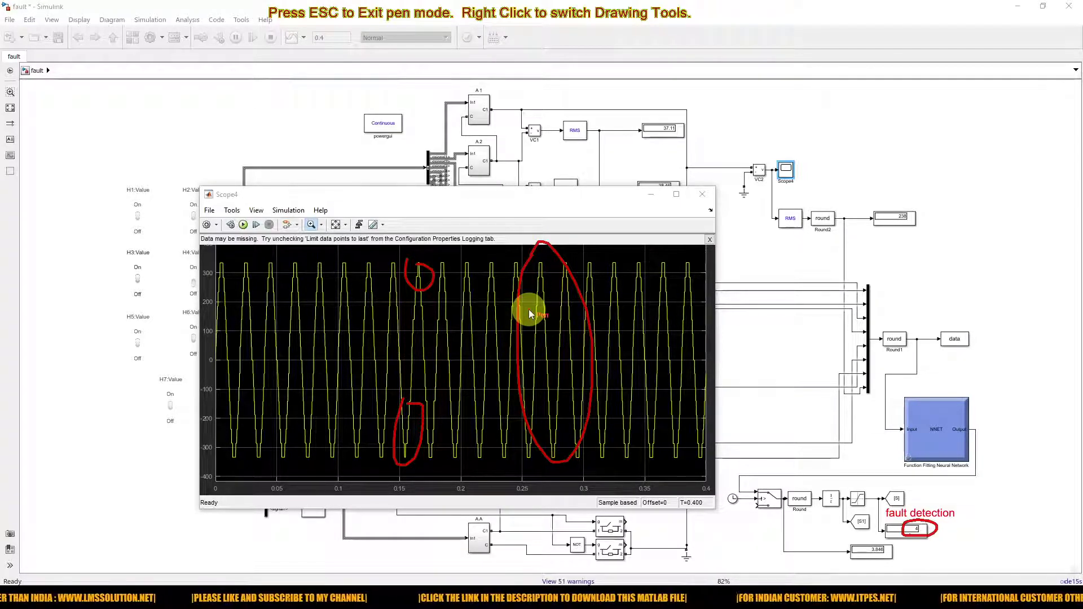
key(Escape)
Switch H4 back on and rerun the simulation with H5 switched off partway through, viewing the output in Scope4.
click(261, 131)
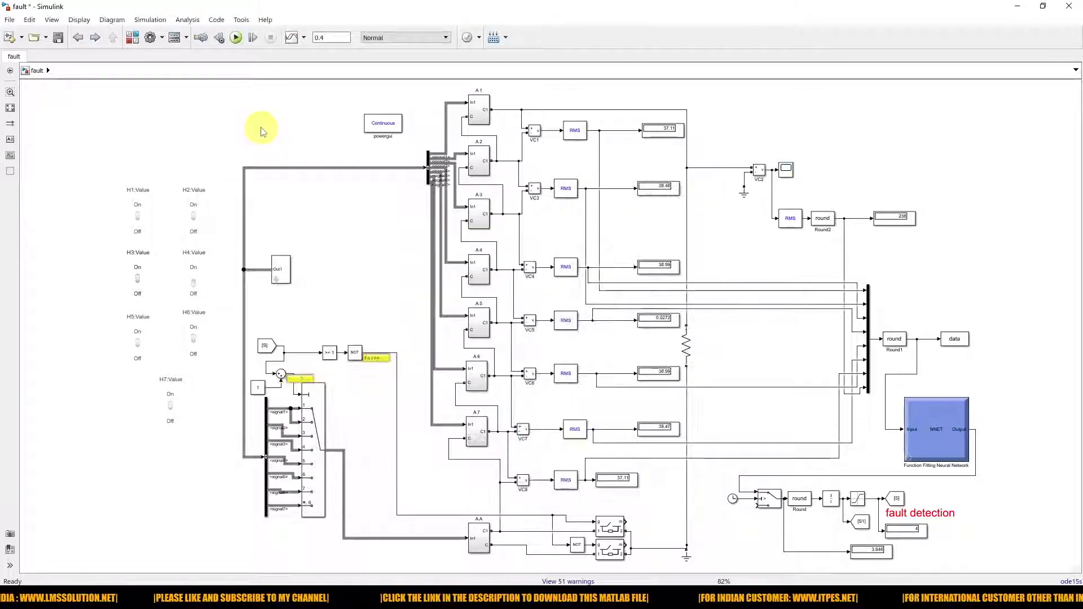
click(193, 290)
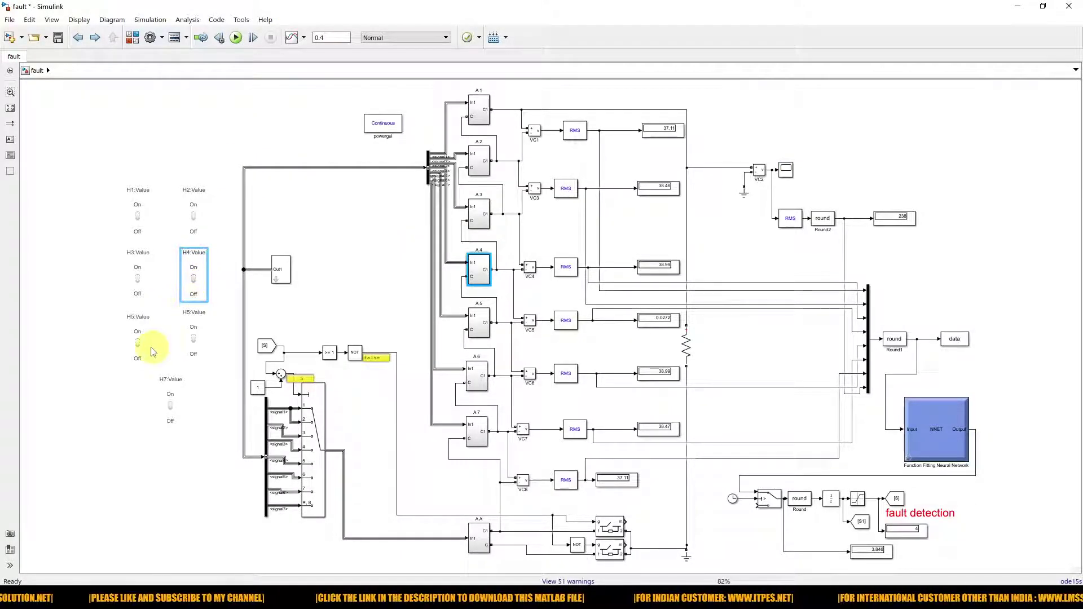
click(236, 38)
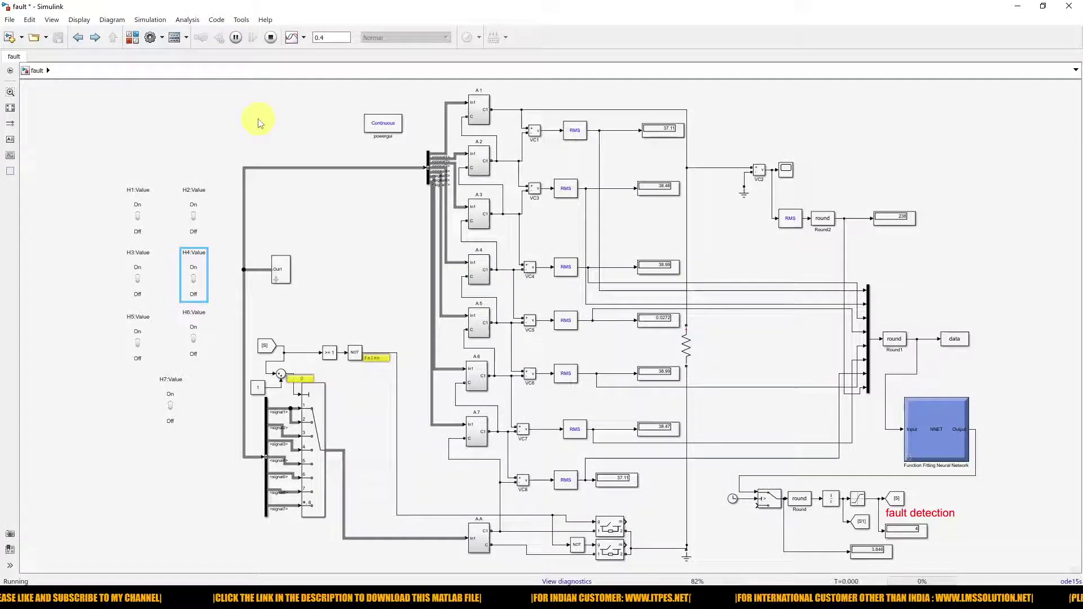
click(137, 347)
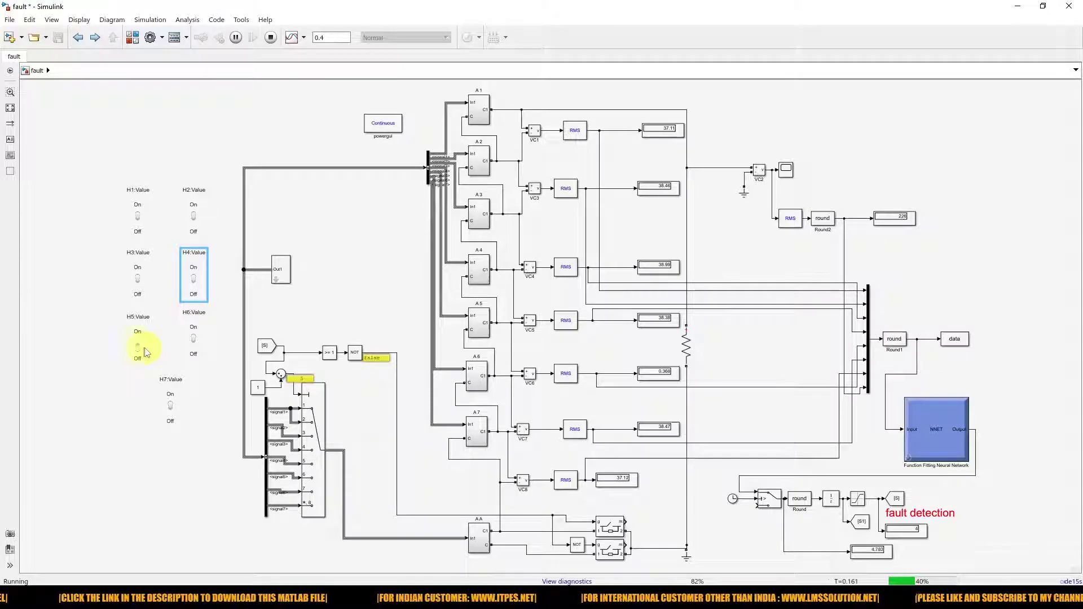
double_click(788, 171)
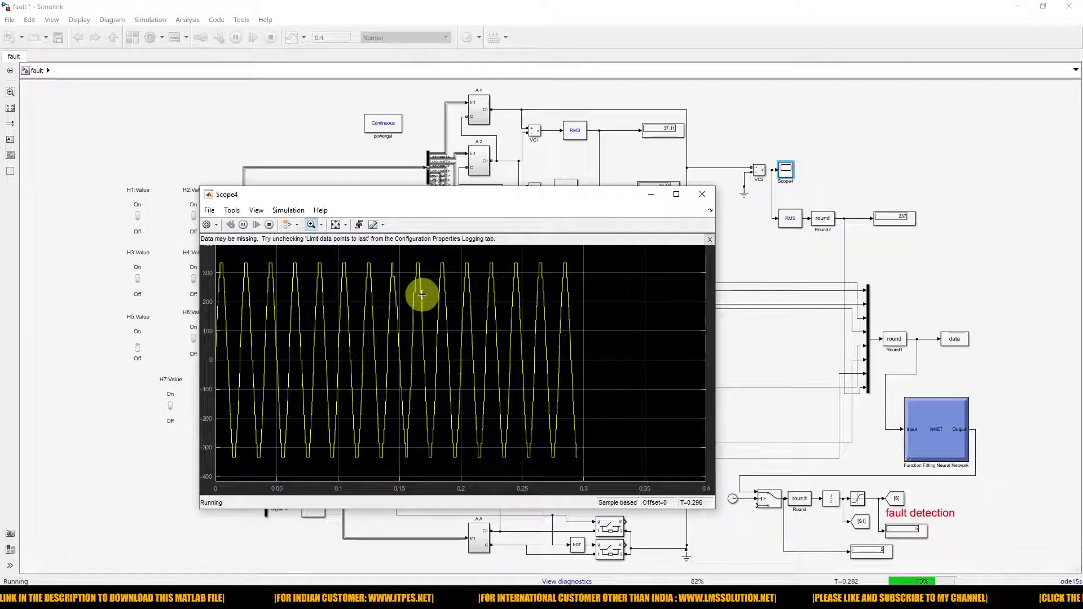
Circle the H5 fault's distorted peaks near 0.15 s, the fault detection display, and the recovered cycles with the pen, and clear the marks.
key(ctrl+2)
mouse_move(384, 269)
mouse_down()
mouse_move(402, 299)
mouse_move(396, 259)
mouse_up()
mouse_move(416, 450)
mouse_down()
mouse_move(404, 408)
mouse_move(406, 464)
mouse_up()
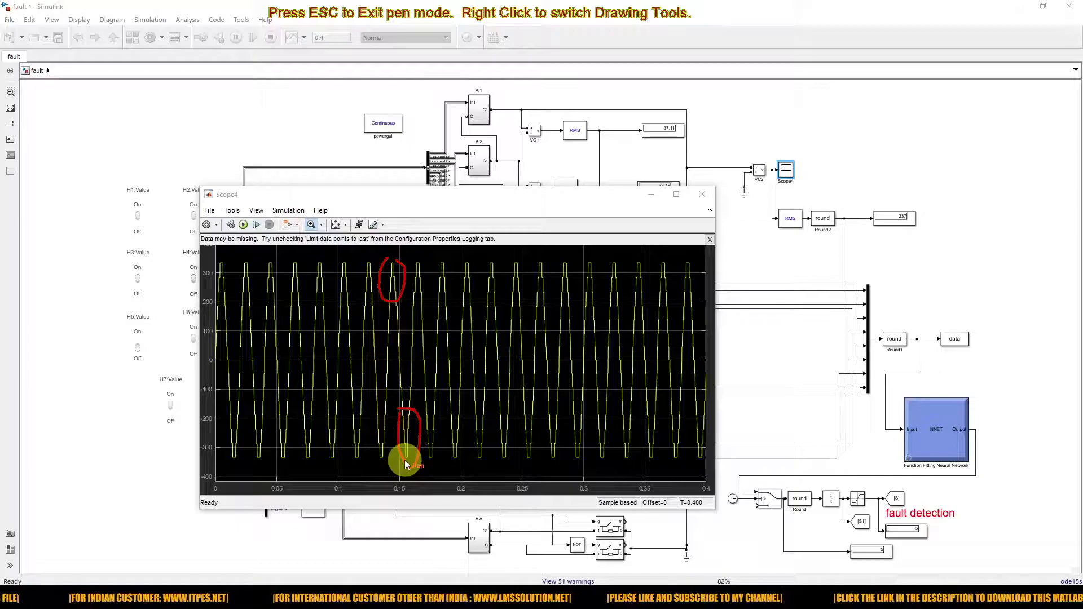
mouse_move(906, 540)
mouse_down()
mouse_move(925, 522)
mouse_move(888, 525)
mouse_move(908, 538)
mouse_up()
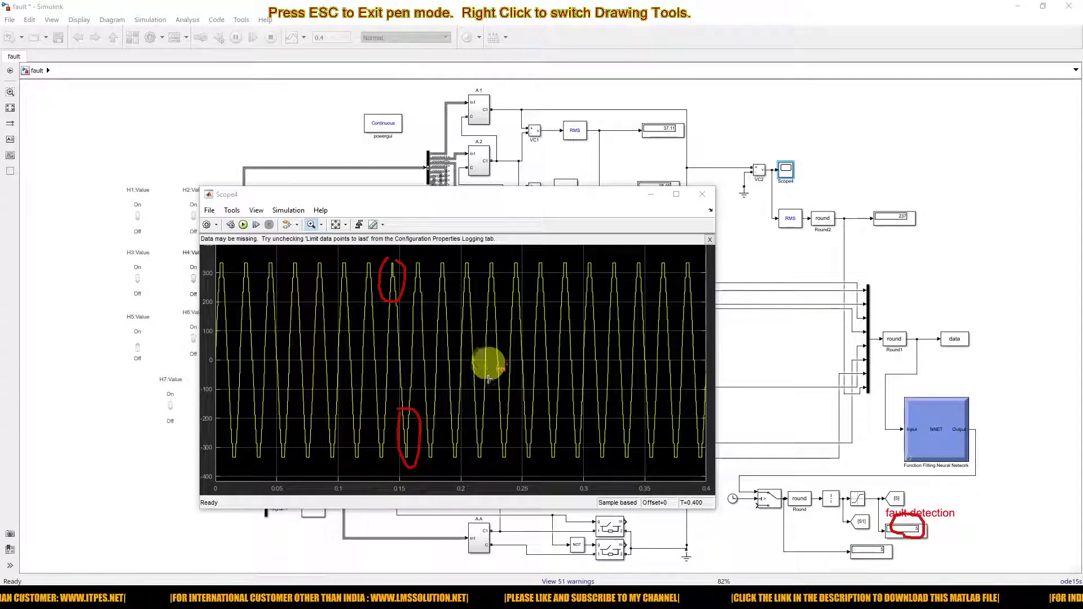
mouse_move(533, 257)
mouse_down()
mouse_move(506, 373)
mouse_move(525, 470)
mouse_move(564, 469)
mouse_move(606, 363)
mouse_move(587, 283)
mouse_move(536, 257)
mouse_up()
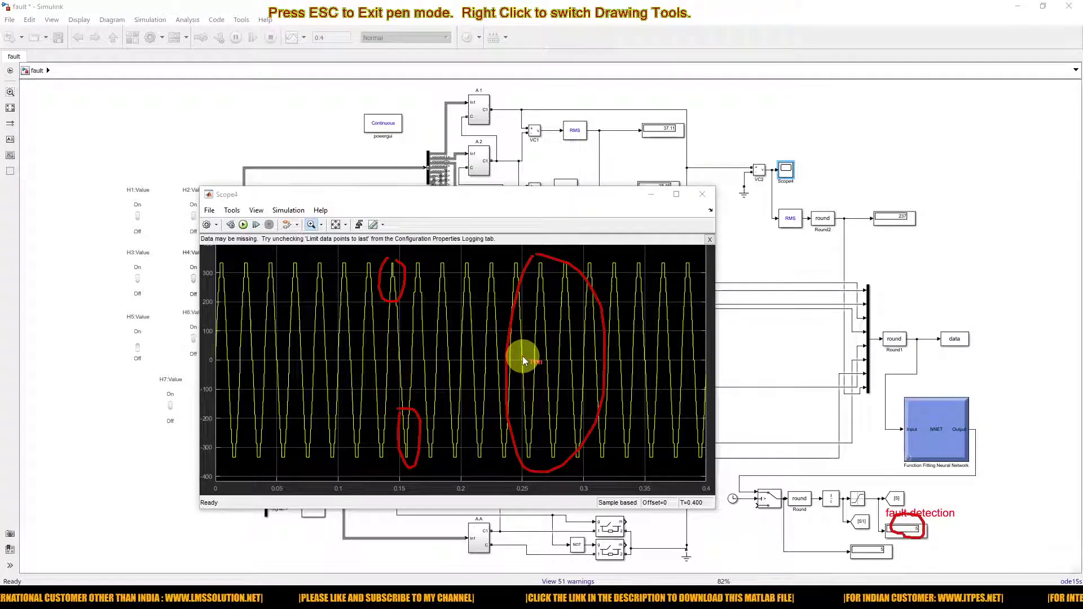
key(Escape)
Switch H5 back on and rerun the simulation with H6 switched off partway through, viewing the output in Scope4.
click(107, 322)
click(140, 354)
double_click(140, 354)
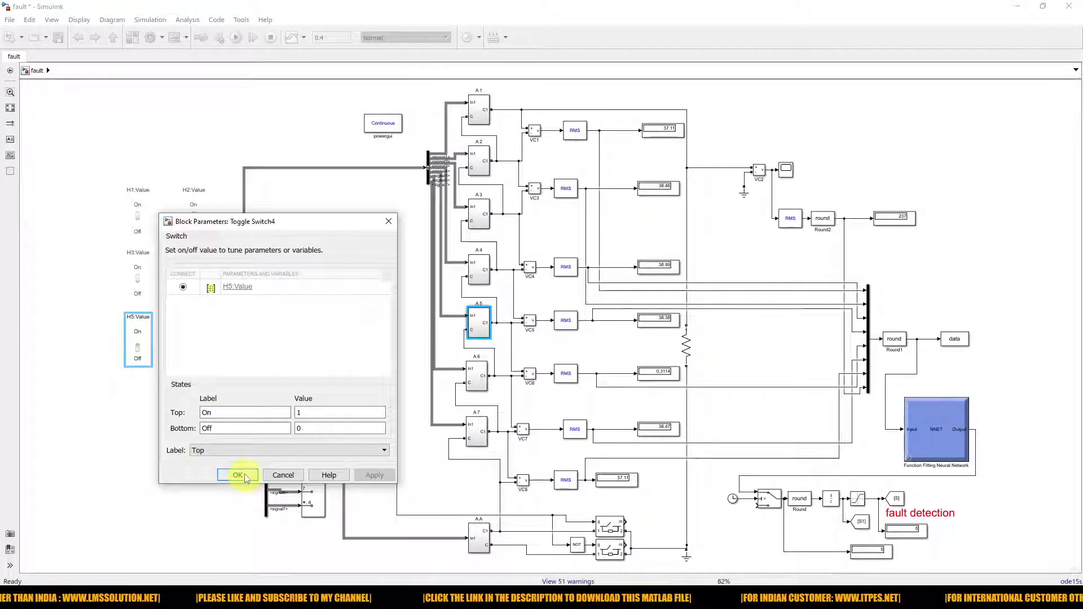
click(242, 476)
click(236, 37)
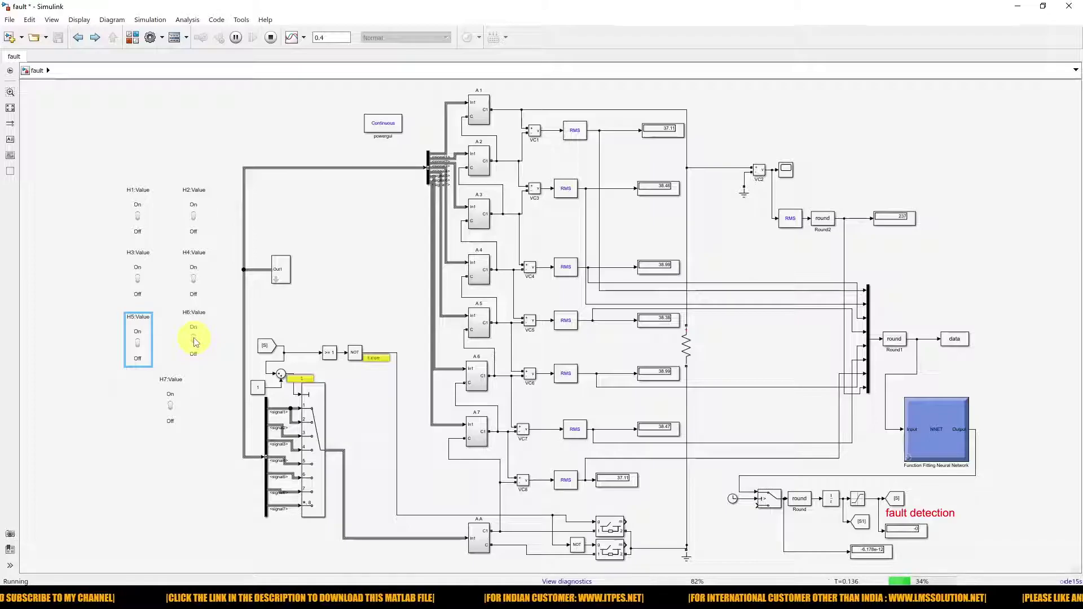
click(786, 170)
double_click(786, 170)
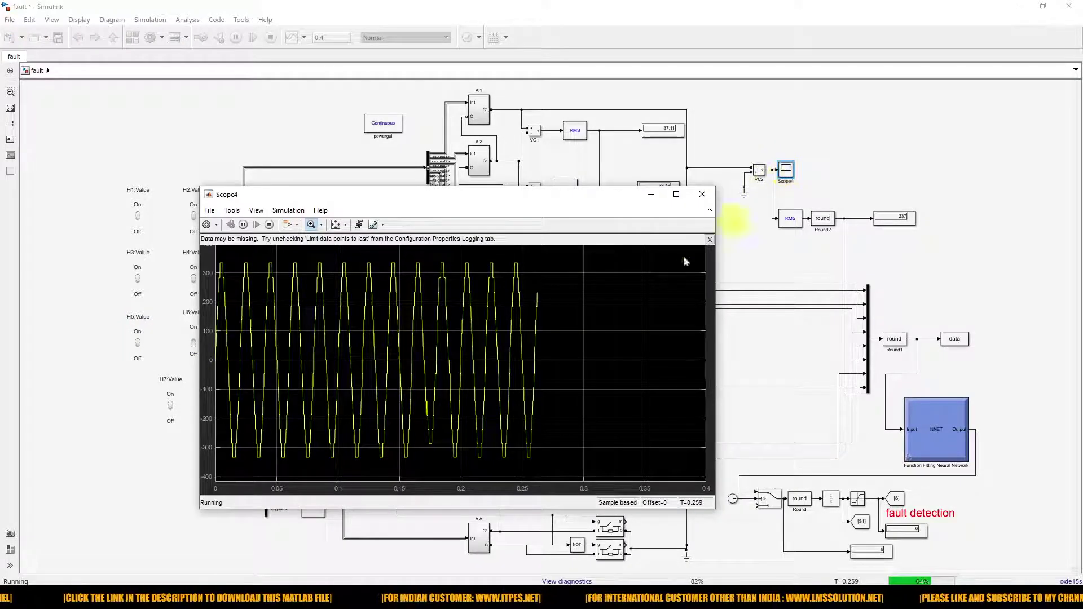
Mark the H6 fault's reduced negative peak, the fault detection display, and the recovered cycles, clear the marks, and fit the full waveform in Scope4.
key(ctrl+F9)
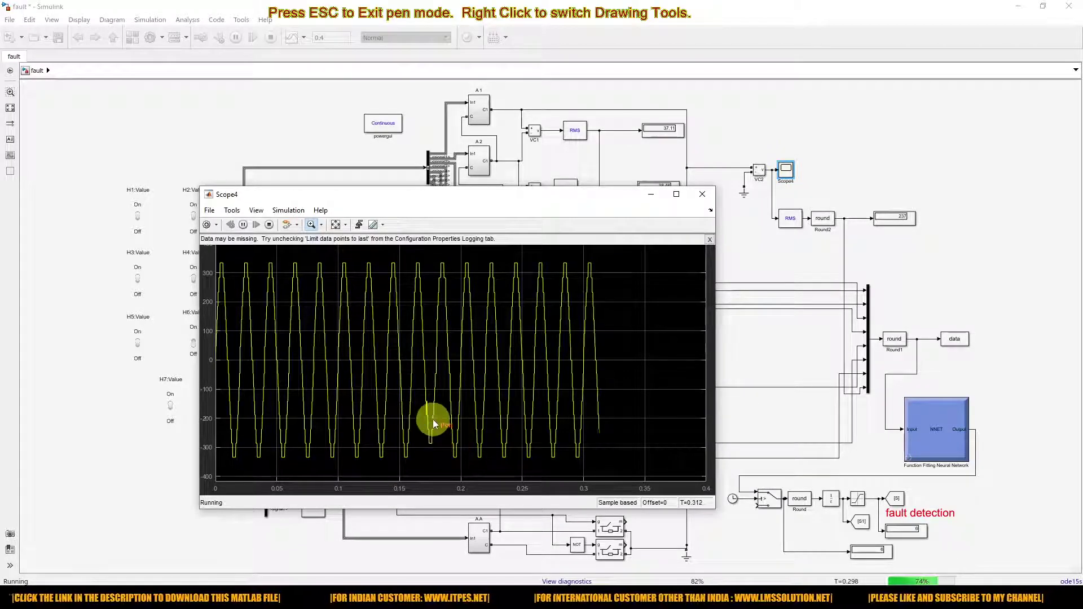
mouse_move(422, 419)
mouse_down()
mouse_move(416, 456)
mouse_move(460, 425)
mouse_move(423, 414)
mouse_up()
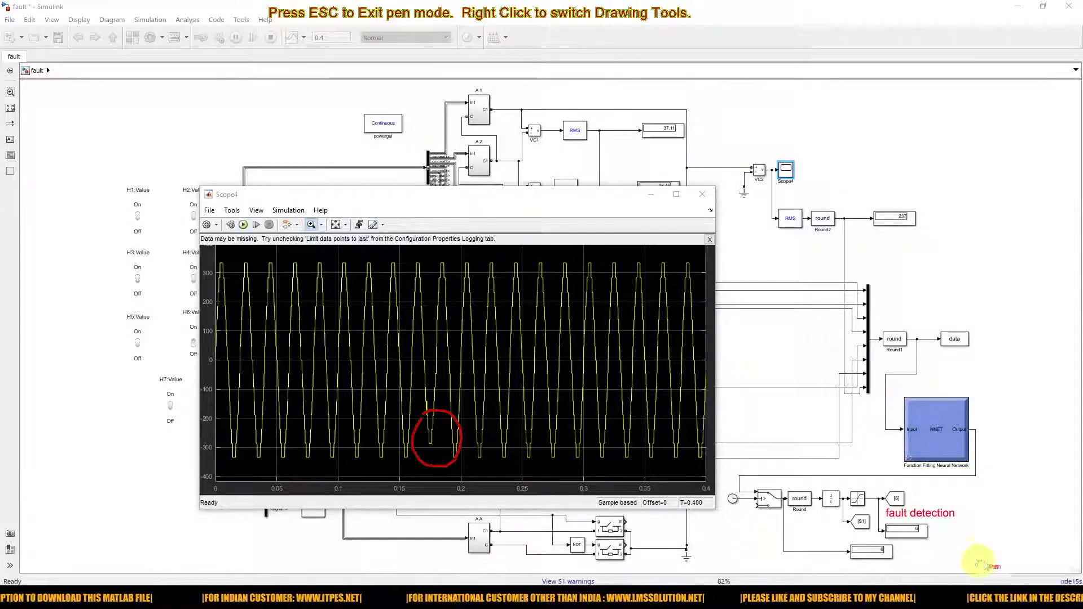
mouse_move(903, 530)
mouse_down()
mouse_move(897, 522)
mouse_move(933, 522)
mouse_move(901, 536)
mouse_up()
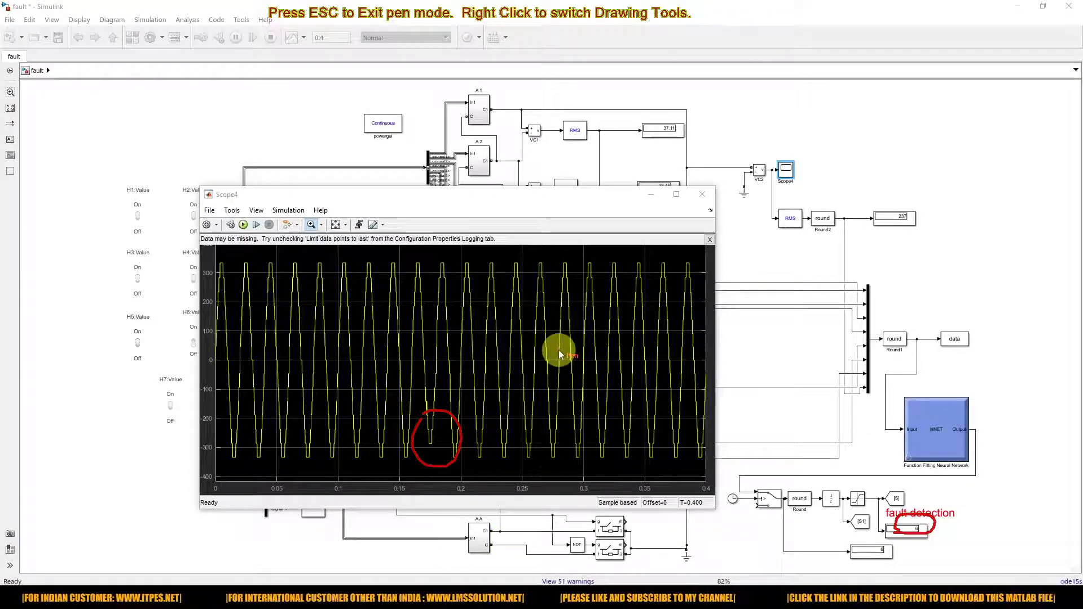
drag(555, 266, 531, 400)
mouse_move(566, 470)
mouse_down()
mouse_move(607, 411)
mouse_move(614, 314)
mouse_move(557, 263)
mouse_up()
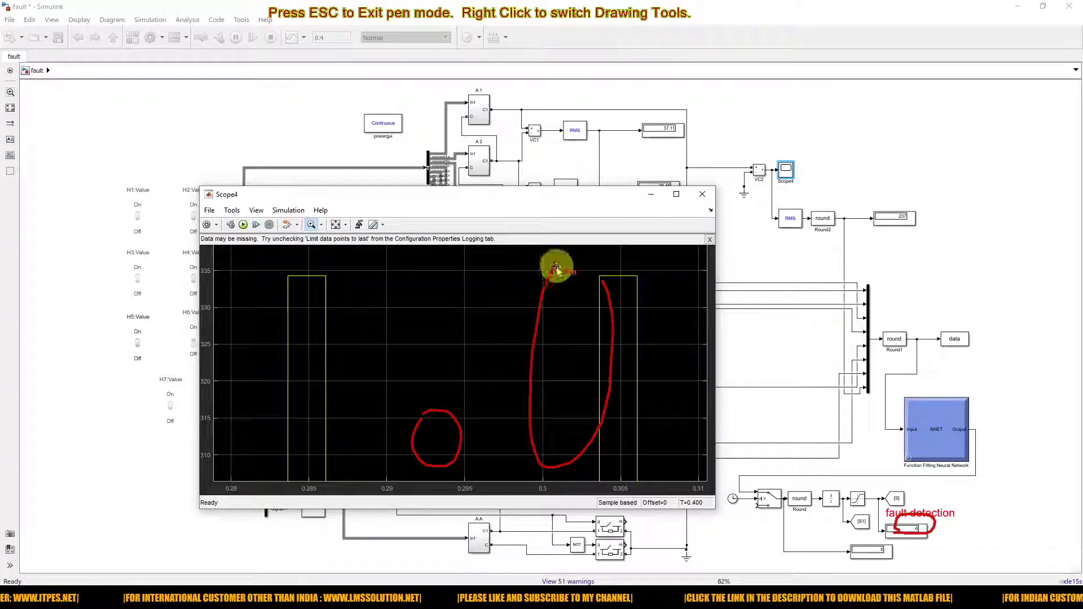
key(Escape)
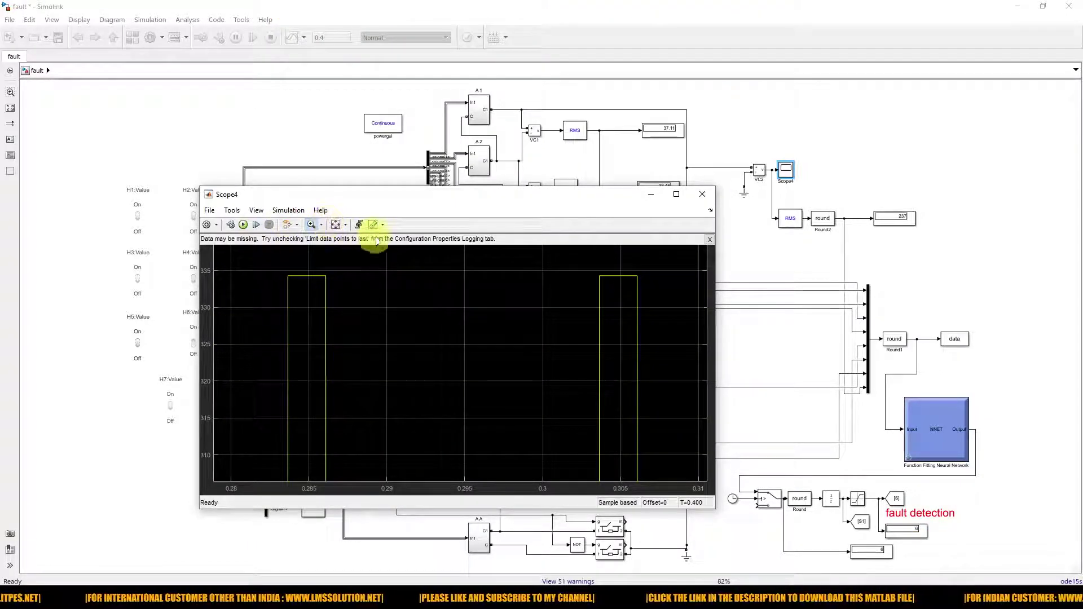
click(337, 224)
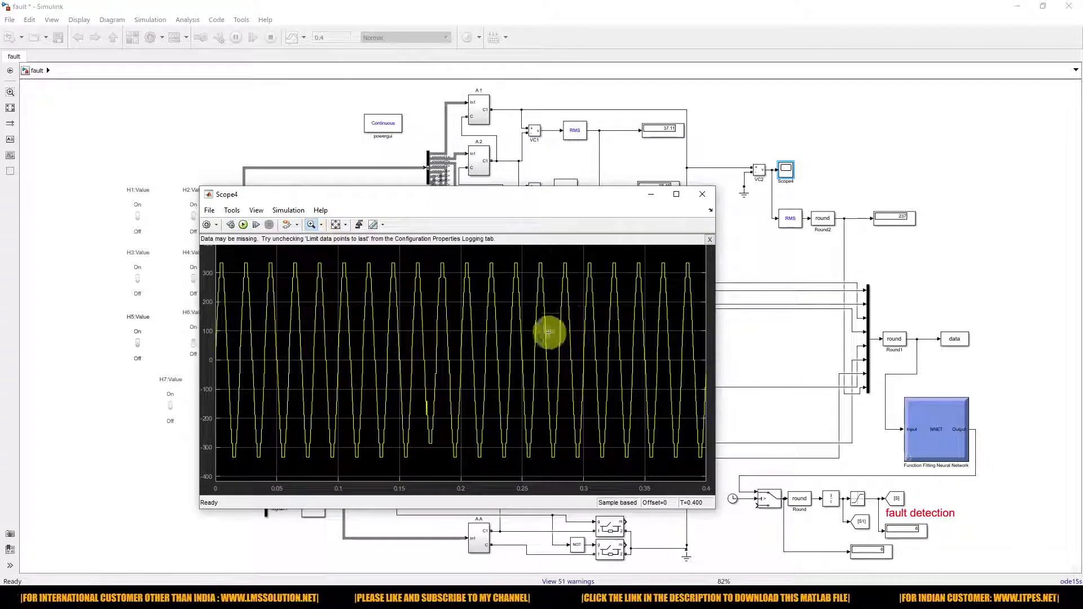
Switch H6 back on and rerun the simulation with H7 switched off partway through, viewing the output in Scope4.
click(127, 429)
click(195, 351)
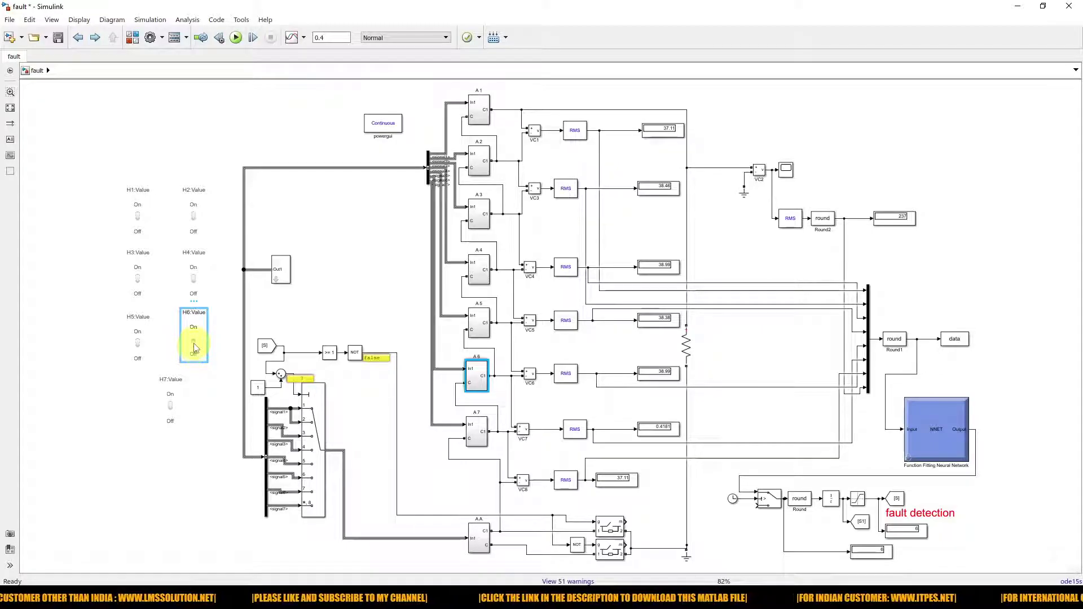
click(235, 37)
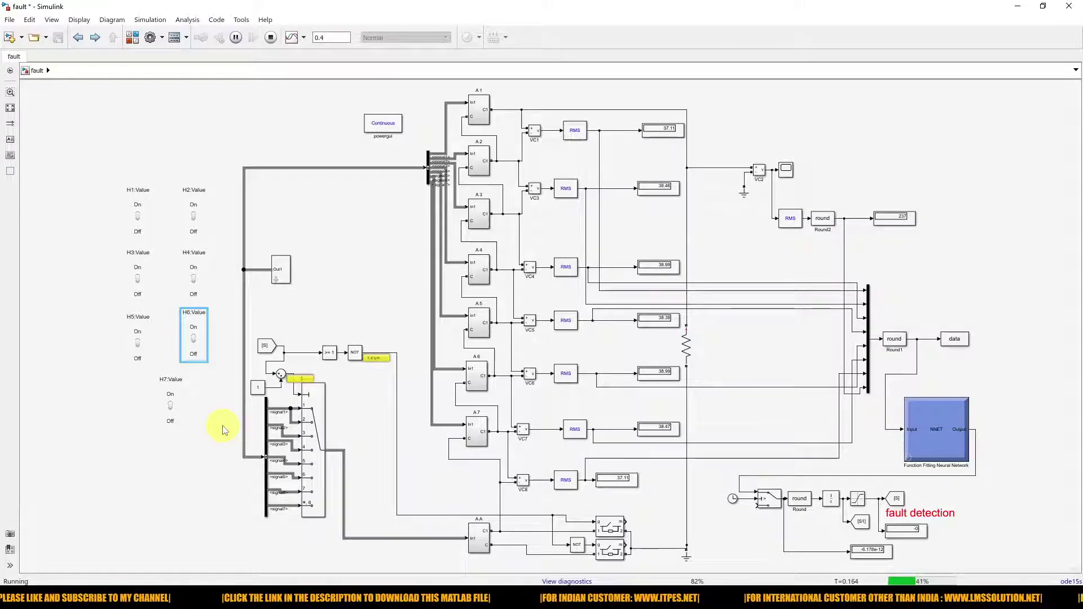
click(171, 407)
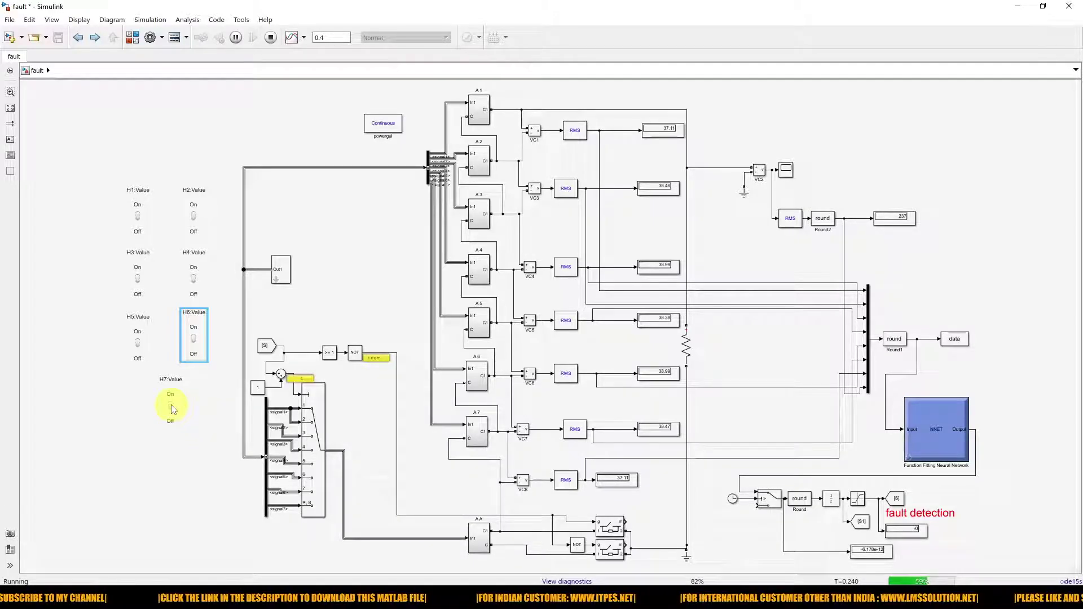
double_click(786, 170)
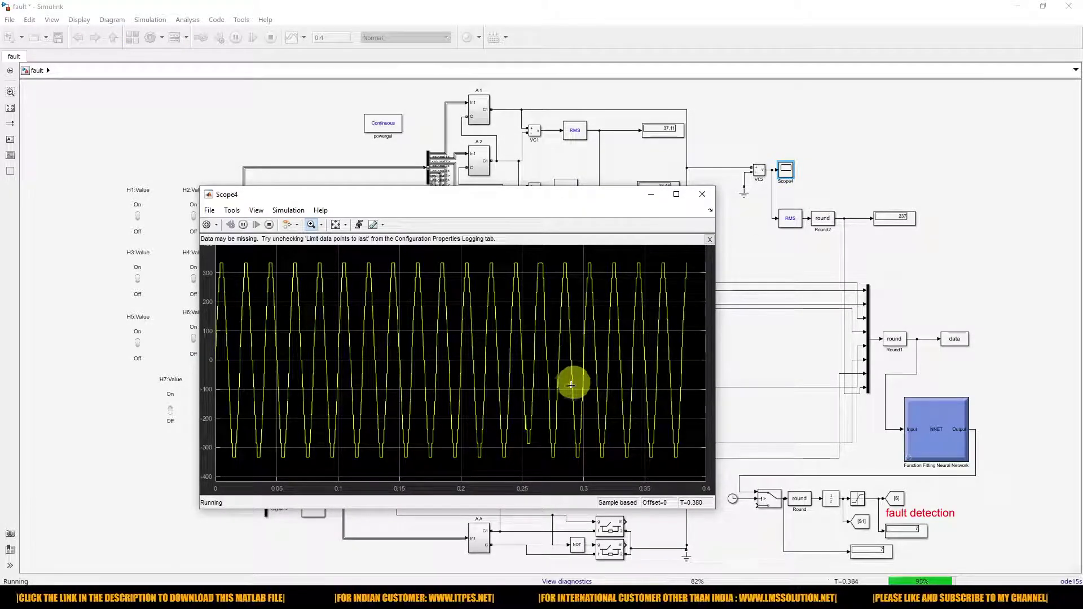
Circle the H7 fault's reduced negative peak near 0.25 s, the fault detection display, and the recovered cycles near 0.35 s, and clear the marks.
key(ctrl+F5)
mouse_move(520, 414)
mouse_down()
mouse_move(512, 435)
mouse_move(524, 456)
mouse_move(547, 434)
mouse_move(532, 400)
mouse_move(510, 405)
mouse_up()
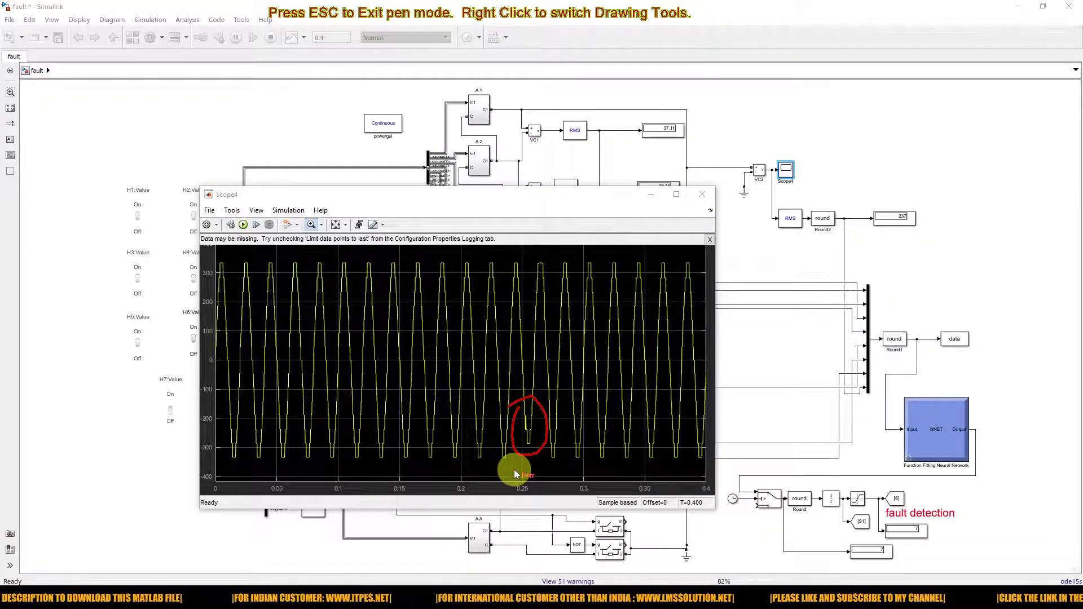
mouse_move(906, 539)
mouse_down()
mouse_move(934, 535)
mouse_move(919, 509)
mouse_move(909, 536)
mouse_up()
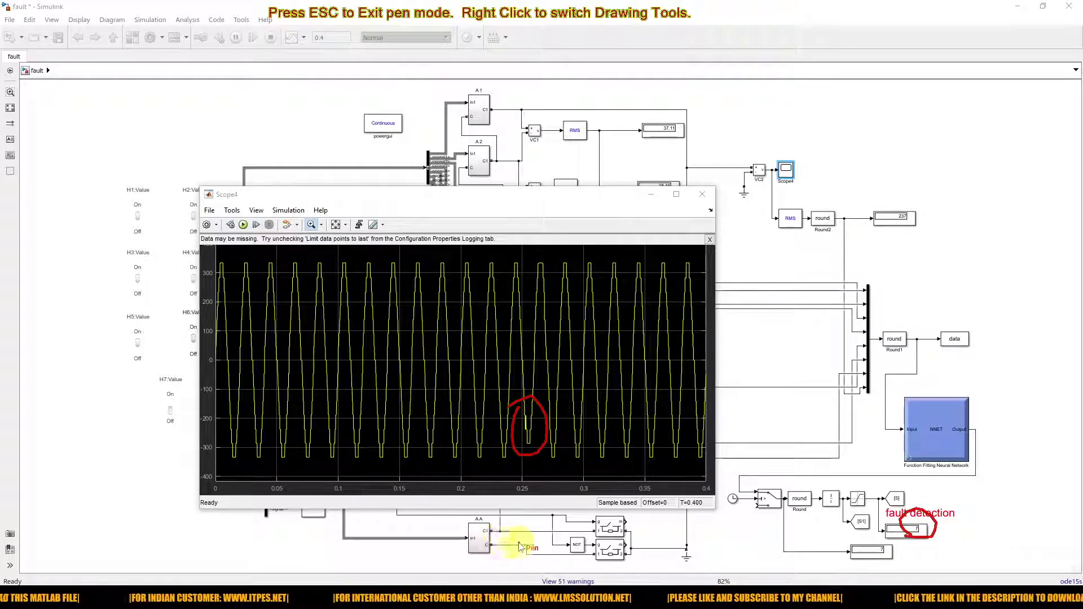
mouse_move(631, 262)
mouse_down()
mouse_move(609, 384)
mouse_move(609, 431)
mouse_move(627, 470)
mouse_move(663, 471)
mouse_move(695, 305)
mouse_up()
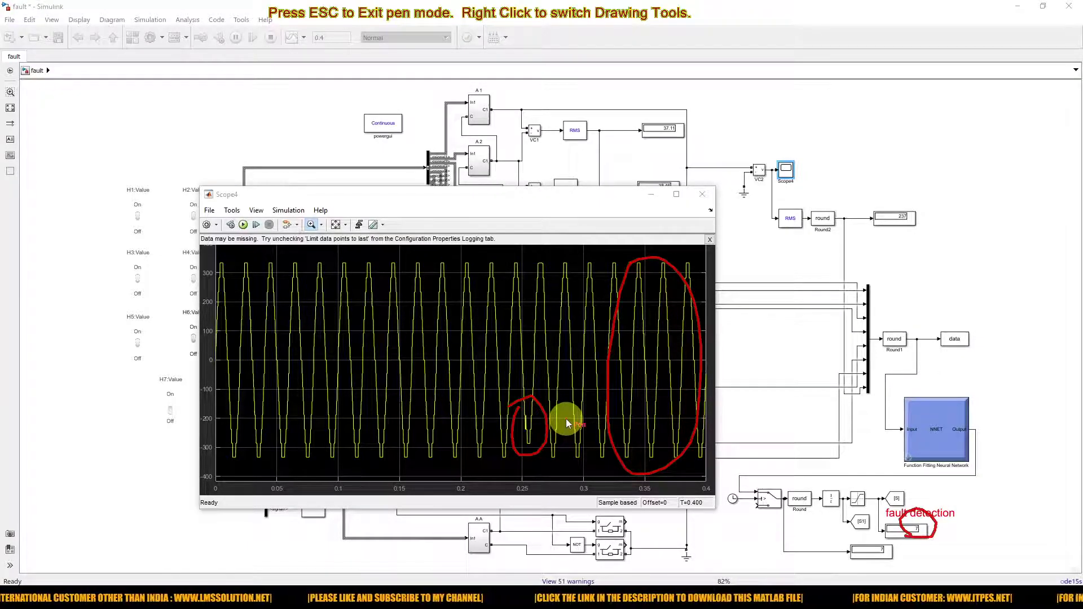
key(Escape)
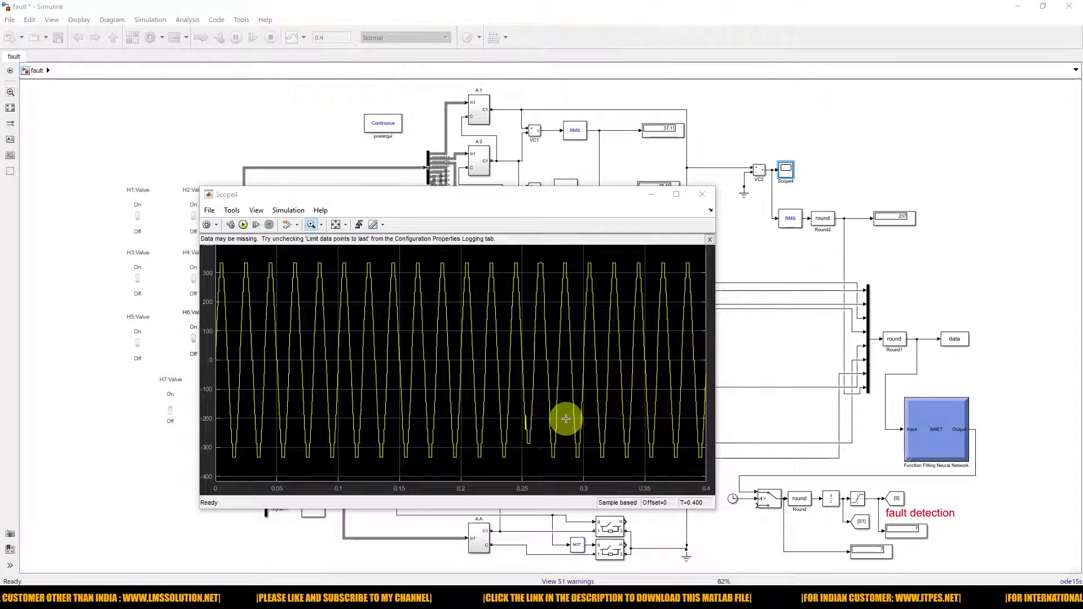
Return to the fault model and switch H7 back on.
click(947, 294)
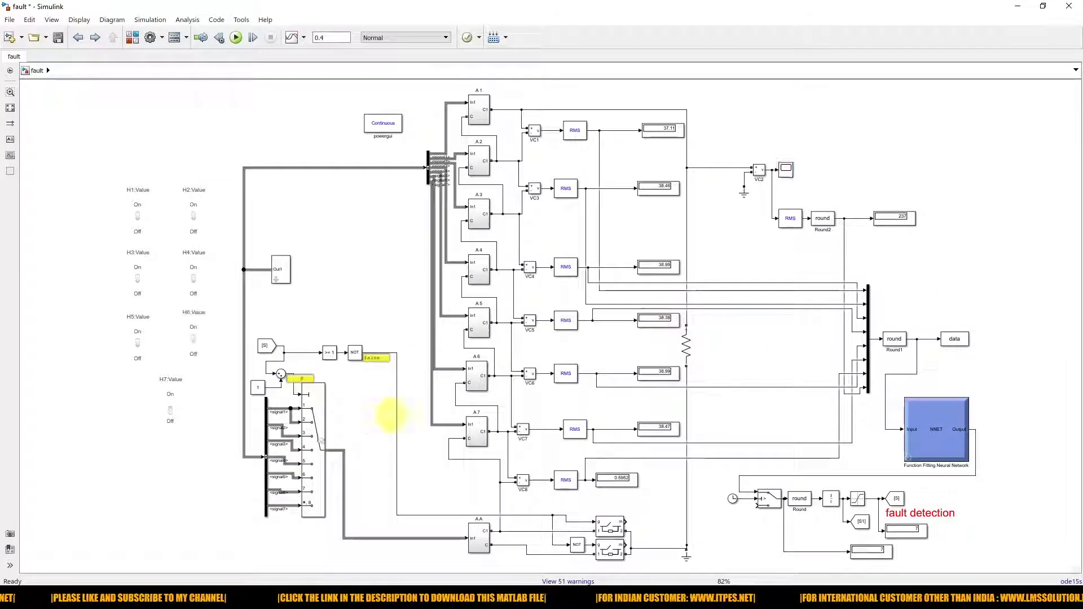
click(171, 417)
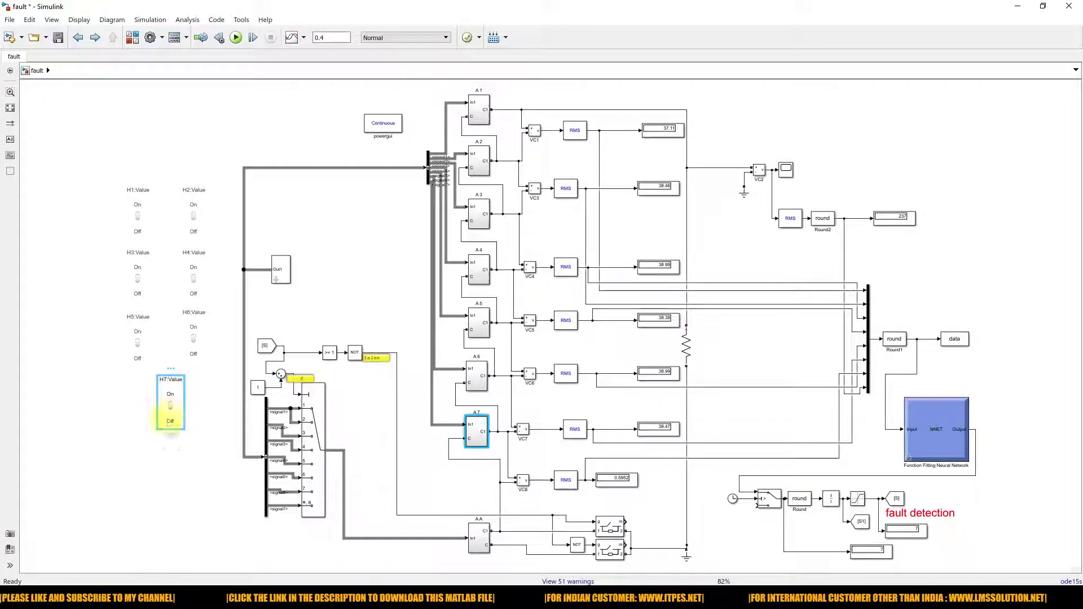